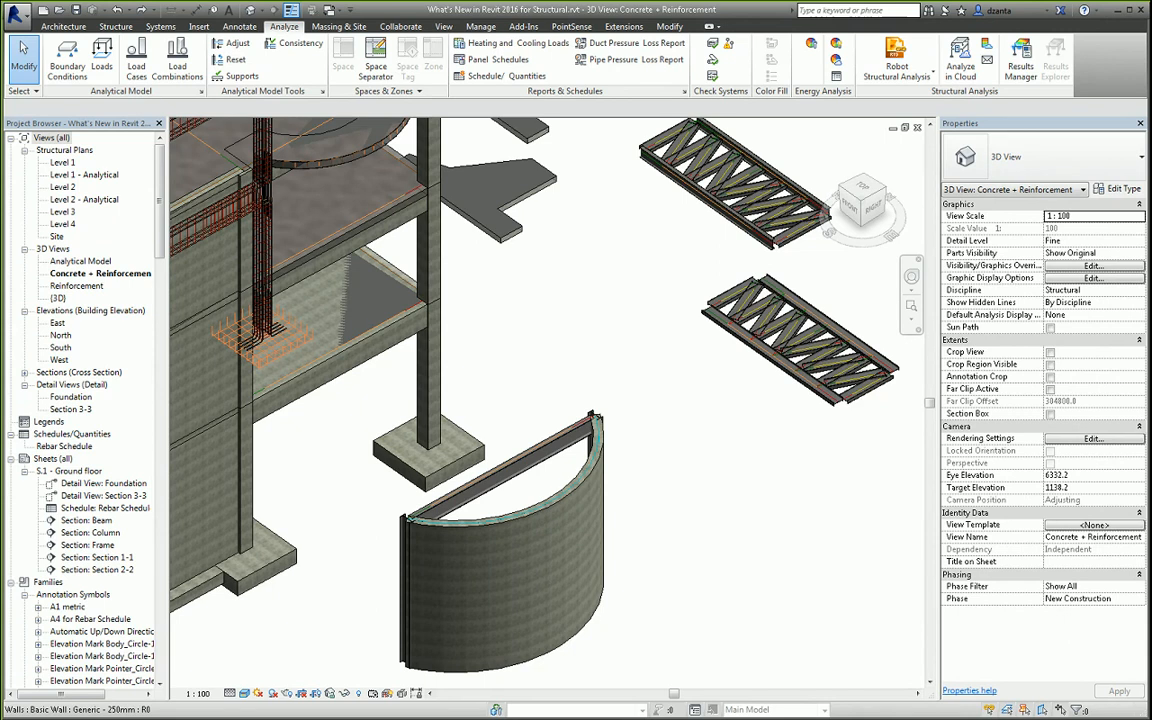
Select the analytical beam above the curved wall and examine its available start release options.
scroll(762, 424, "down", 1)
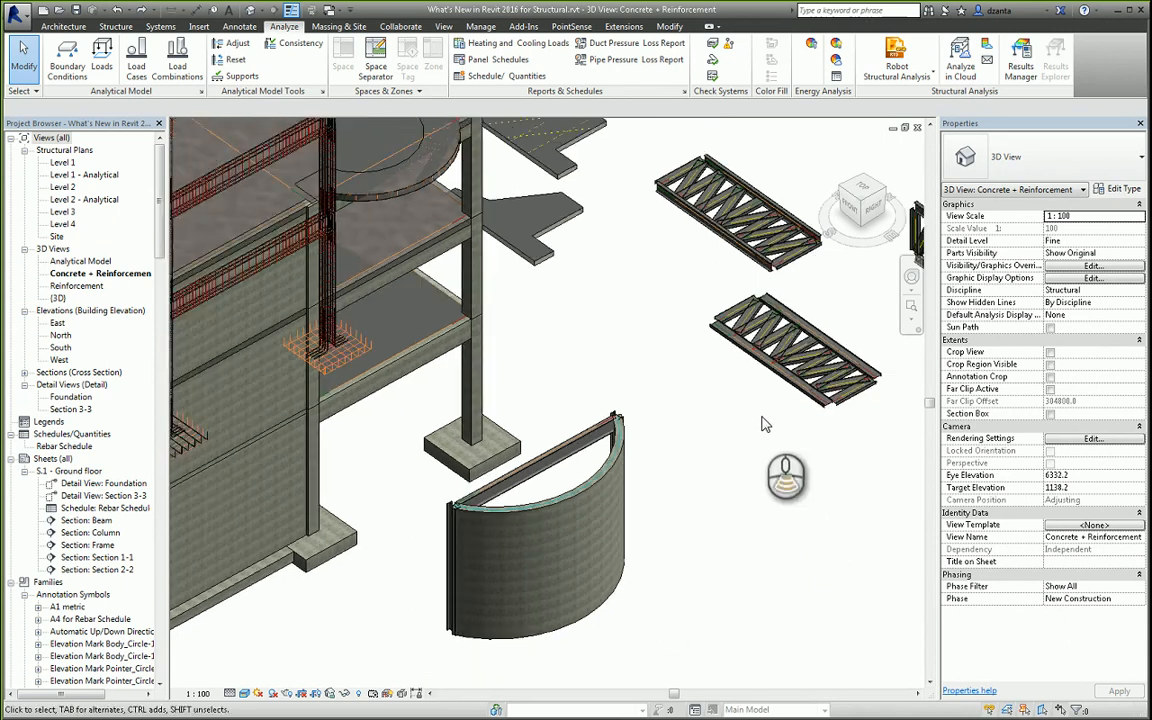
scroll(762, 424, "down", 3)
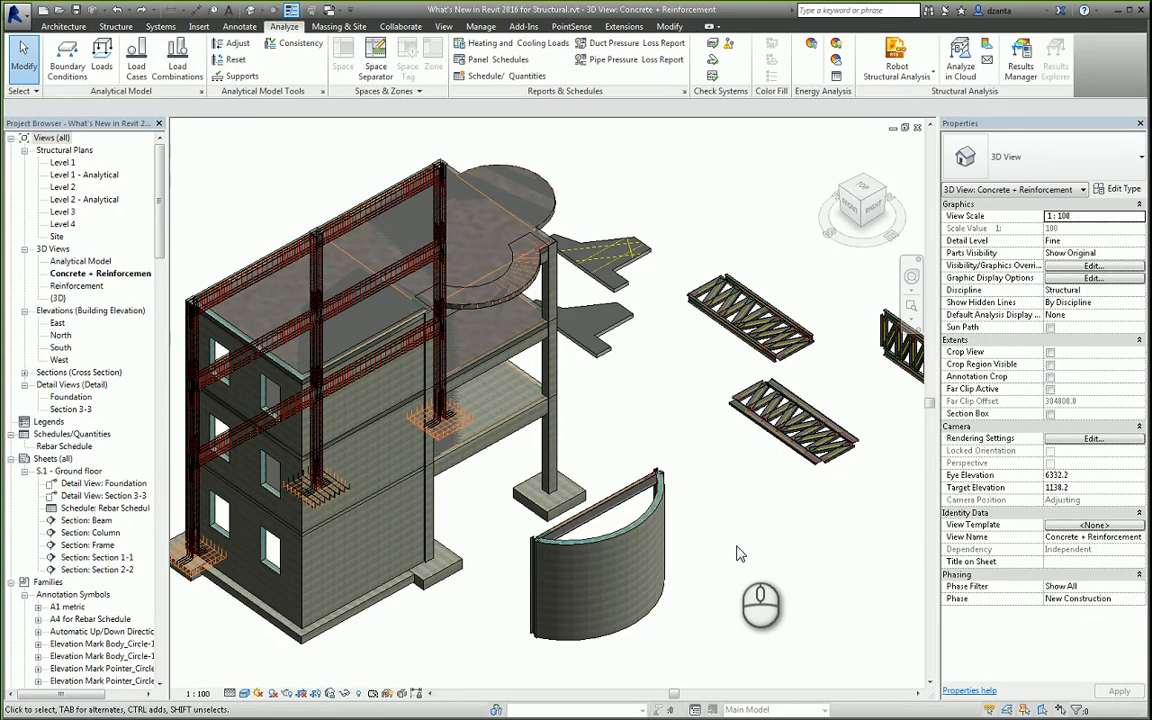
scroll(700, 552, "up", 4)
middle_click_drag(704, 548, 772, 499)
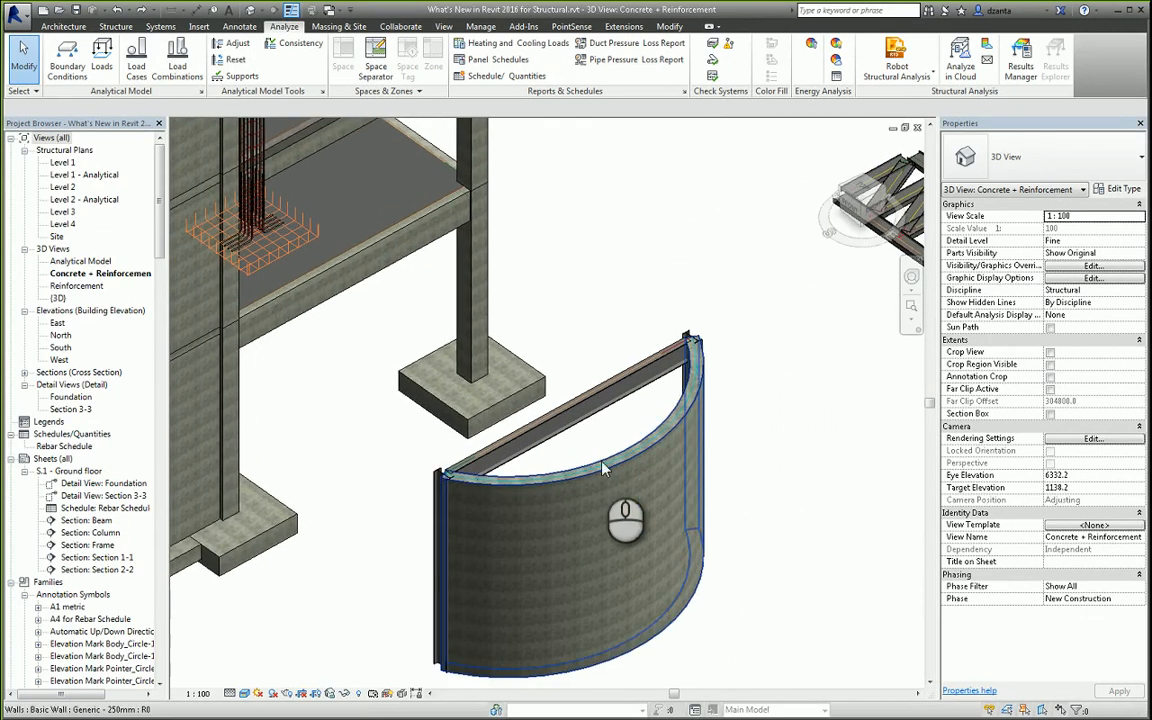
scroll(588, 456, "up", 3)
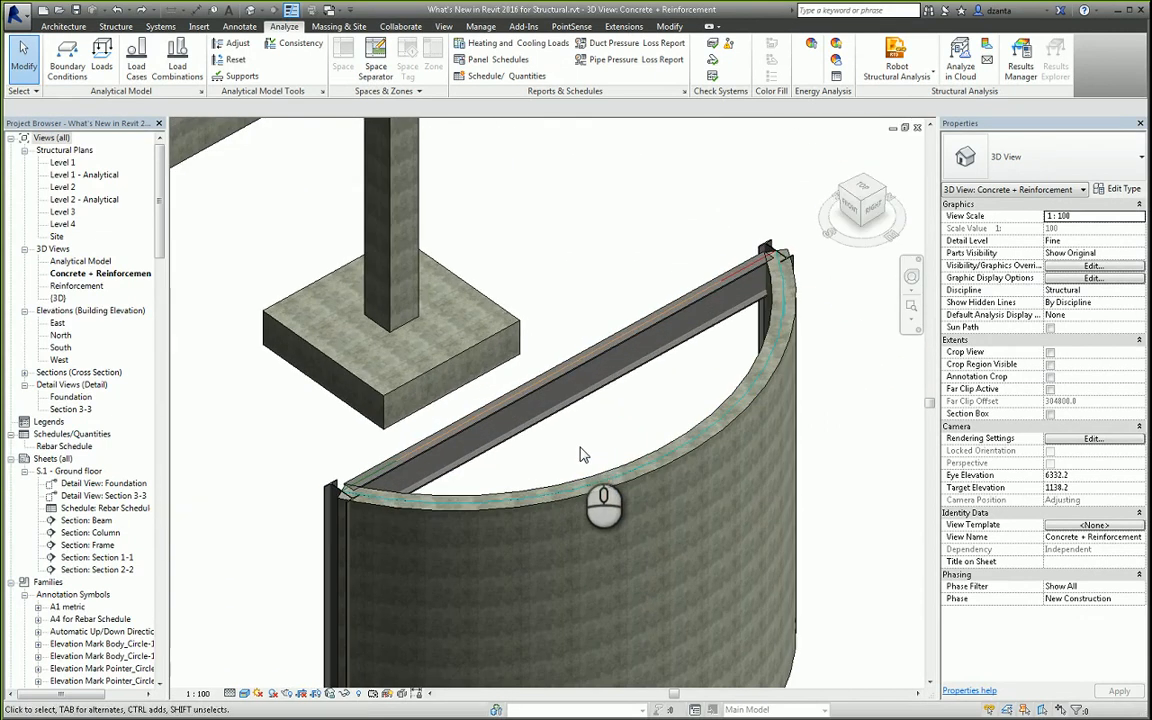
left_click(576, 371)
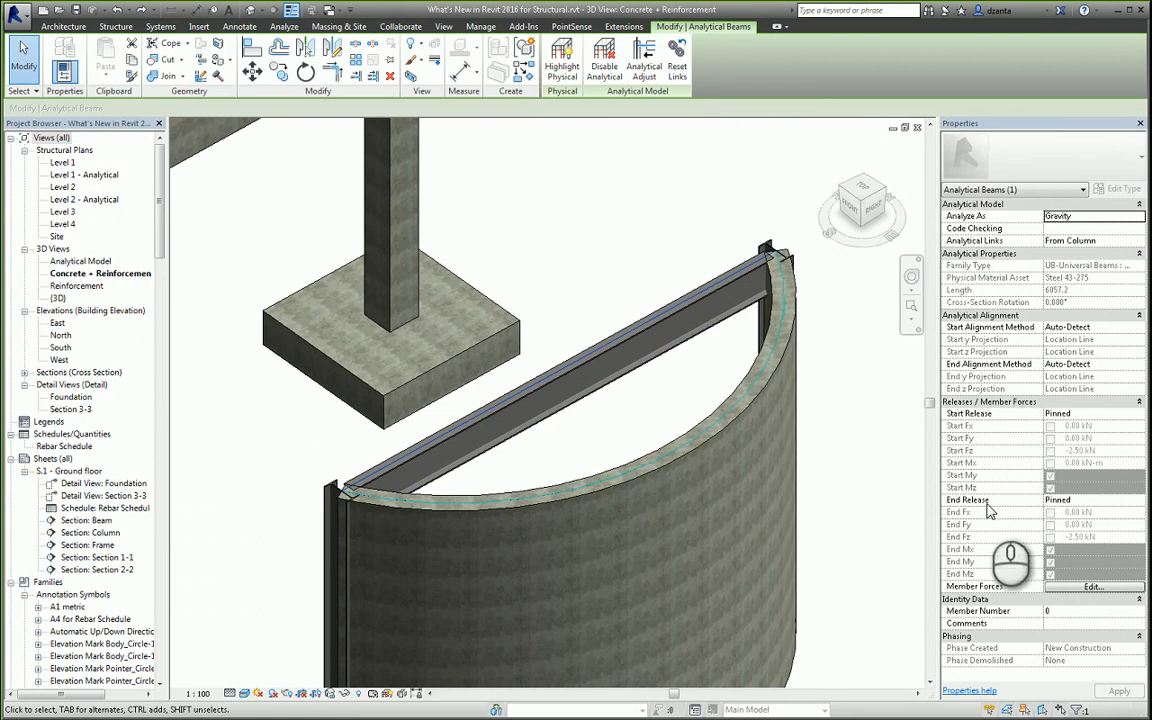
left_click(1141, 414)
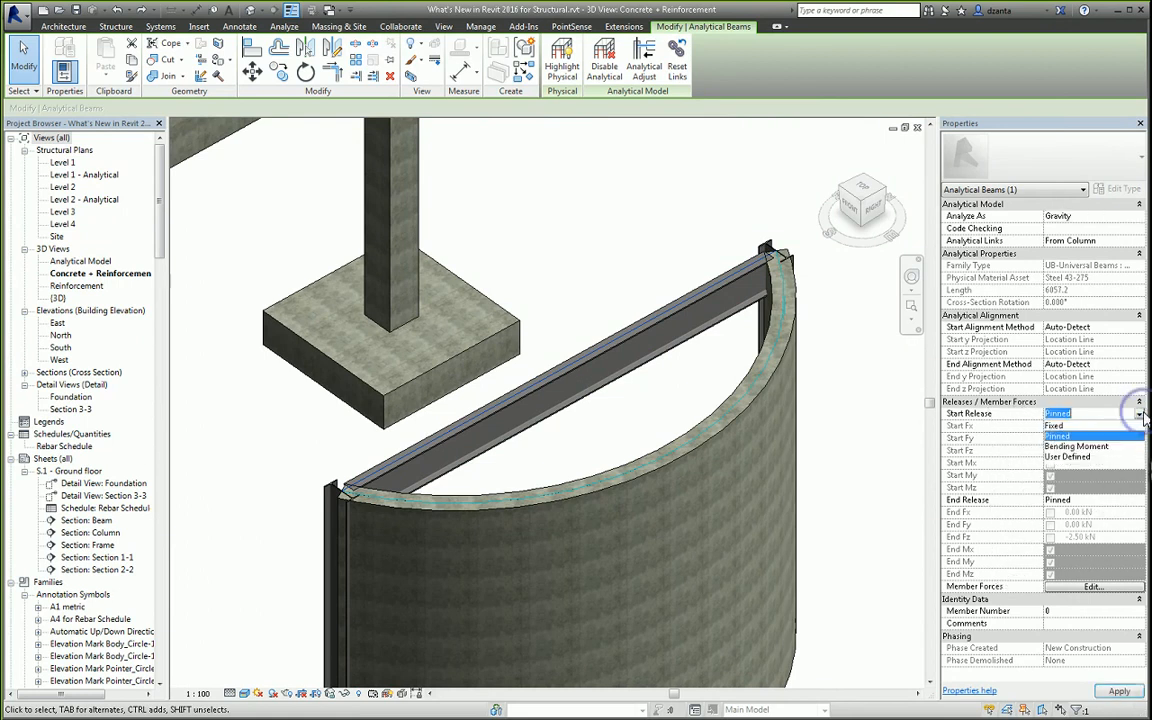
left_click(1141, 416)
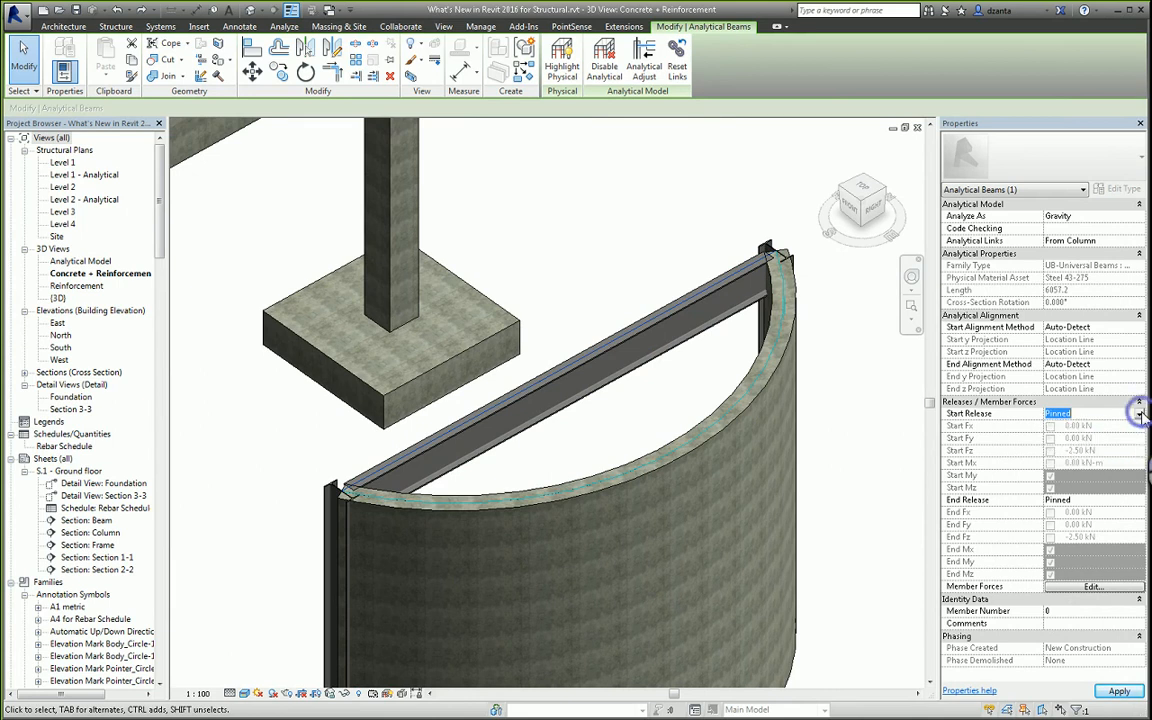
Review the analytical beam's member end forces, including the Fz force at its start, then deselect the beam.
left_click(1093, 589)
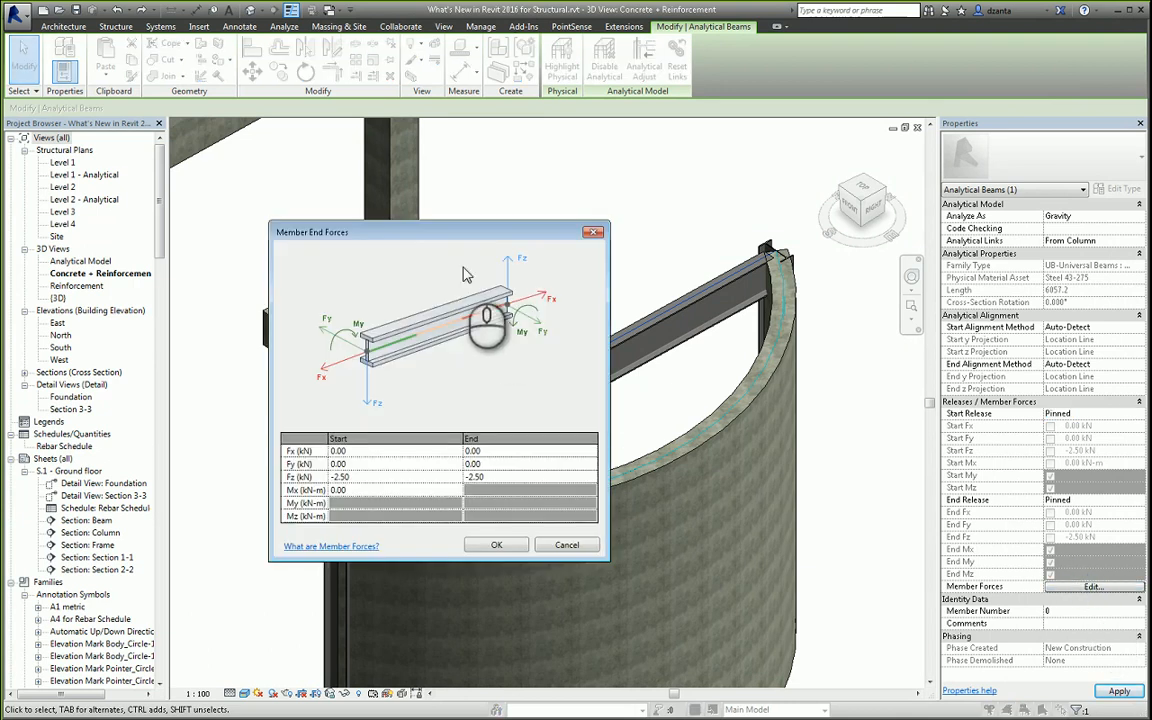
left_click_drag(433, 233, 375, 193)
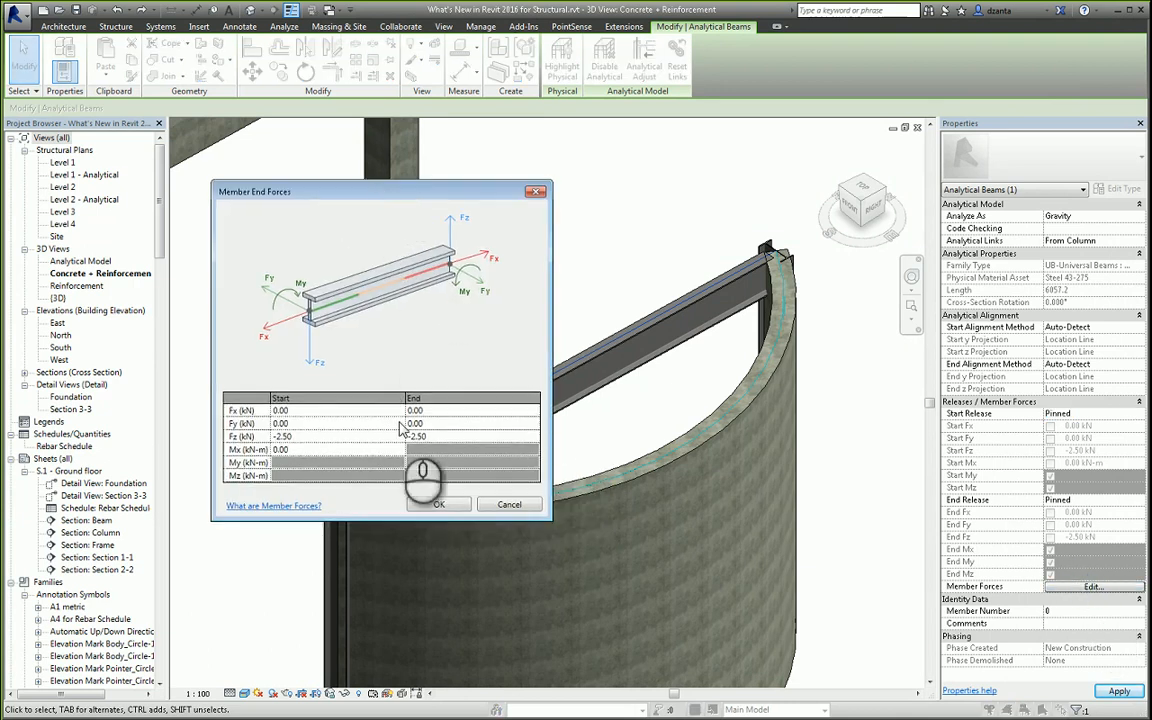
left_click(340, 437)
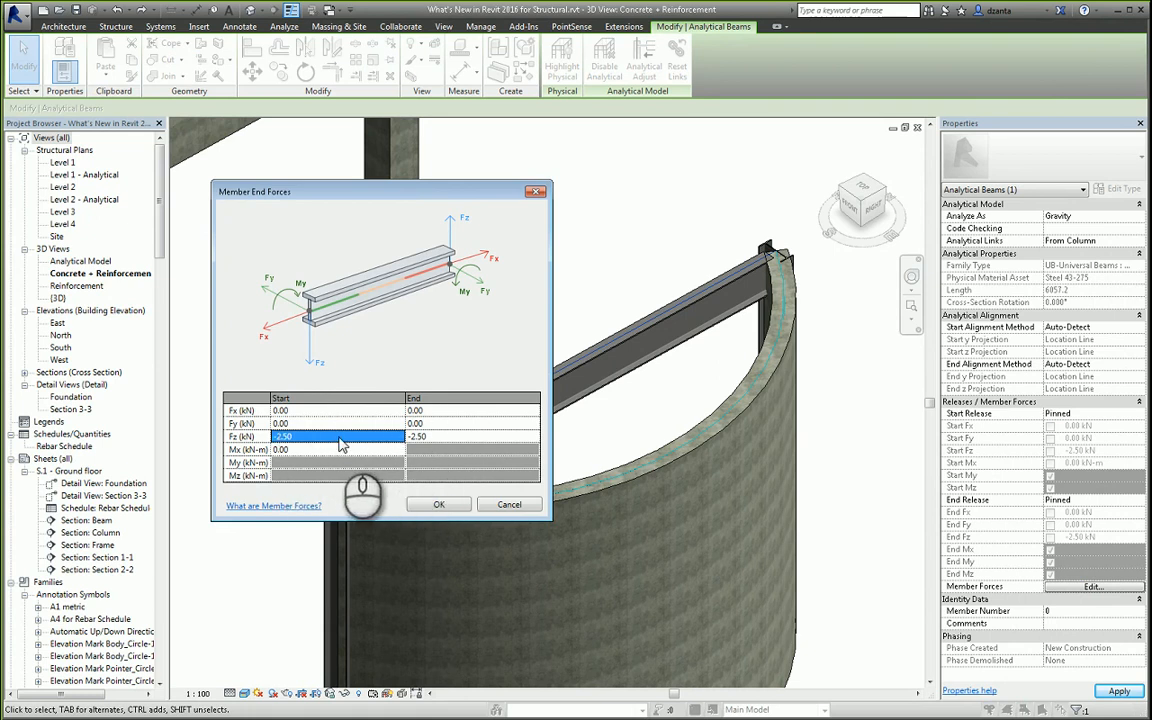
left_click(437, 505)
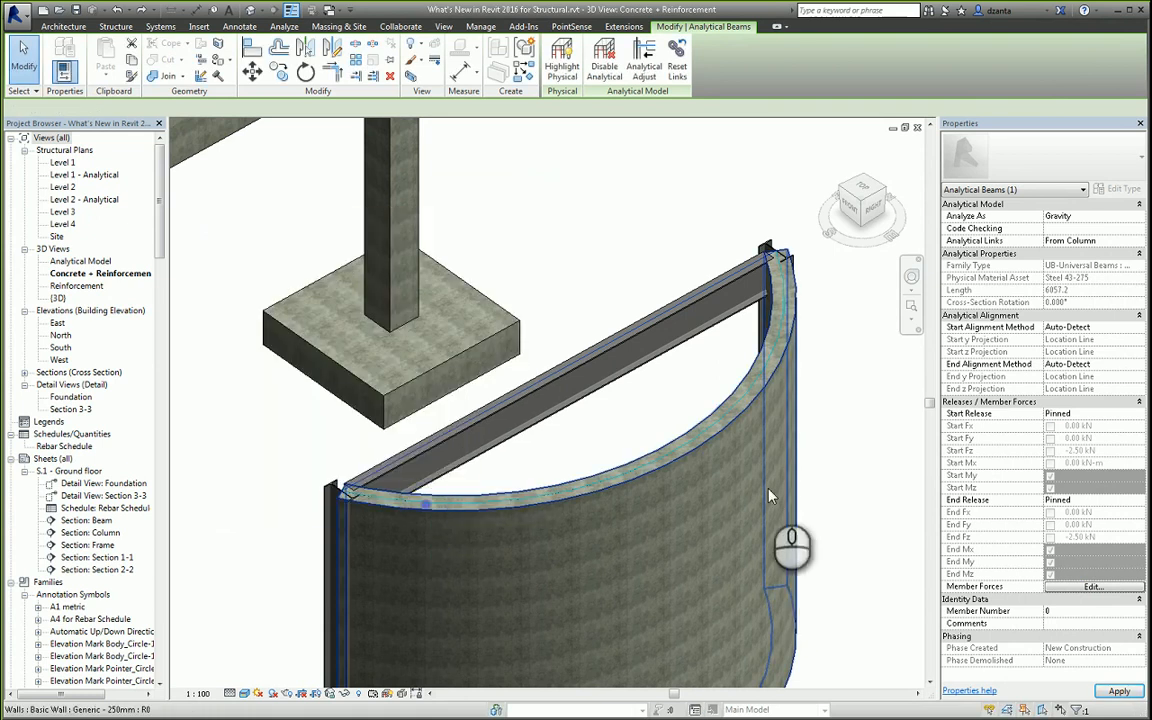
left_click(808, 460)
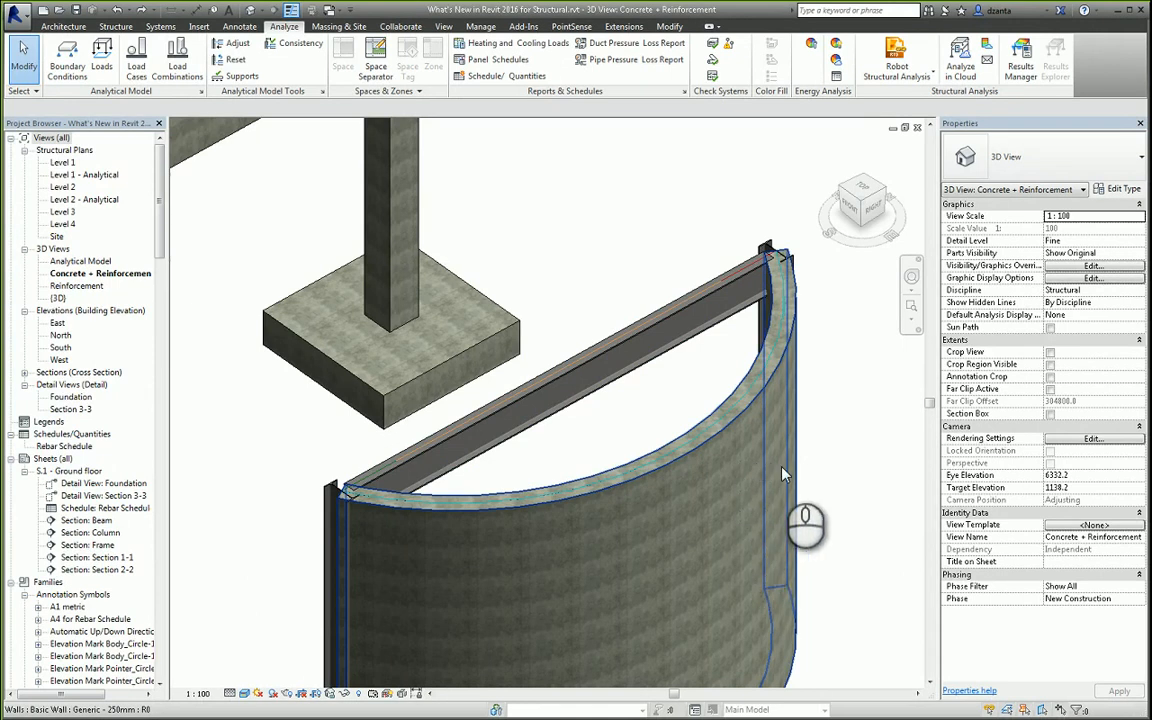
Place a hosted area load for load case WIND1 on the curved wall, oriented to the Host Local Coordinate System.
scroll(772, 476, "down", 5)
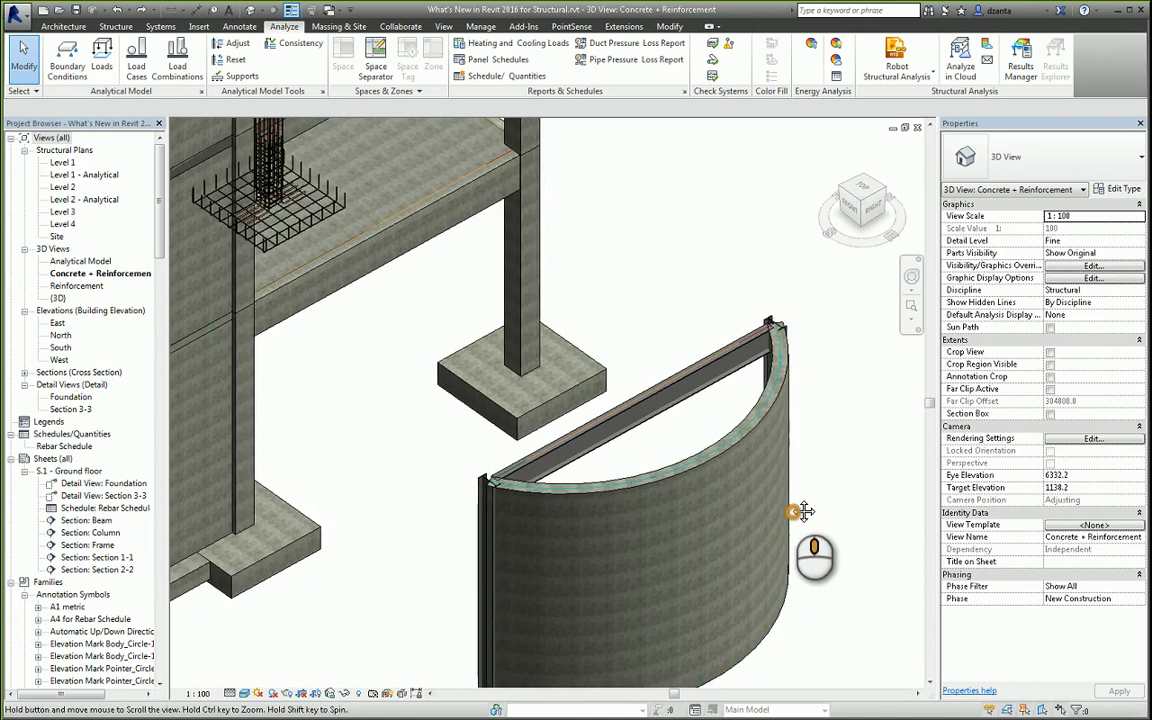
middle_click_drag(760, 438, 792, 458)
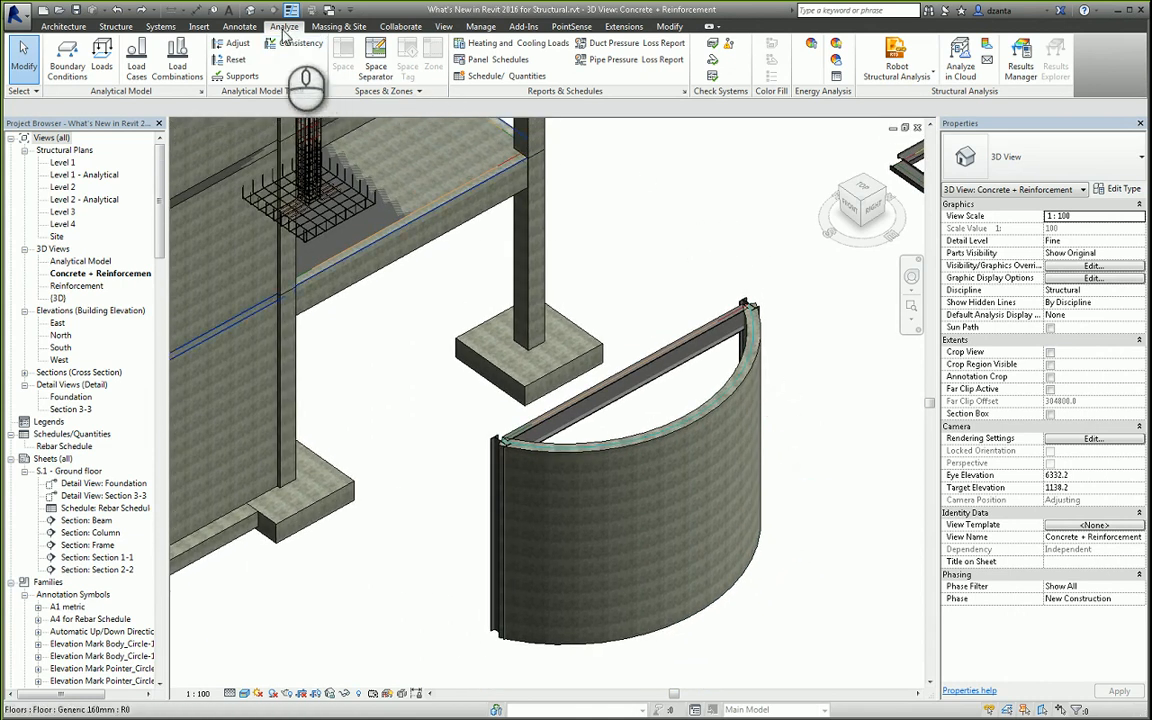
left_click(102, 60)
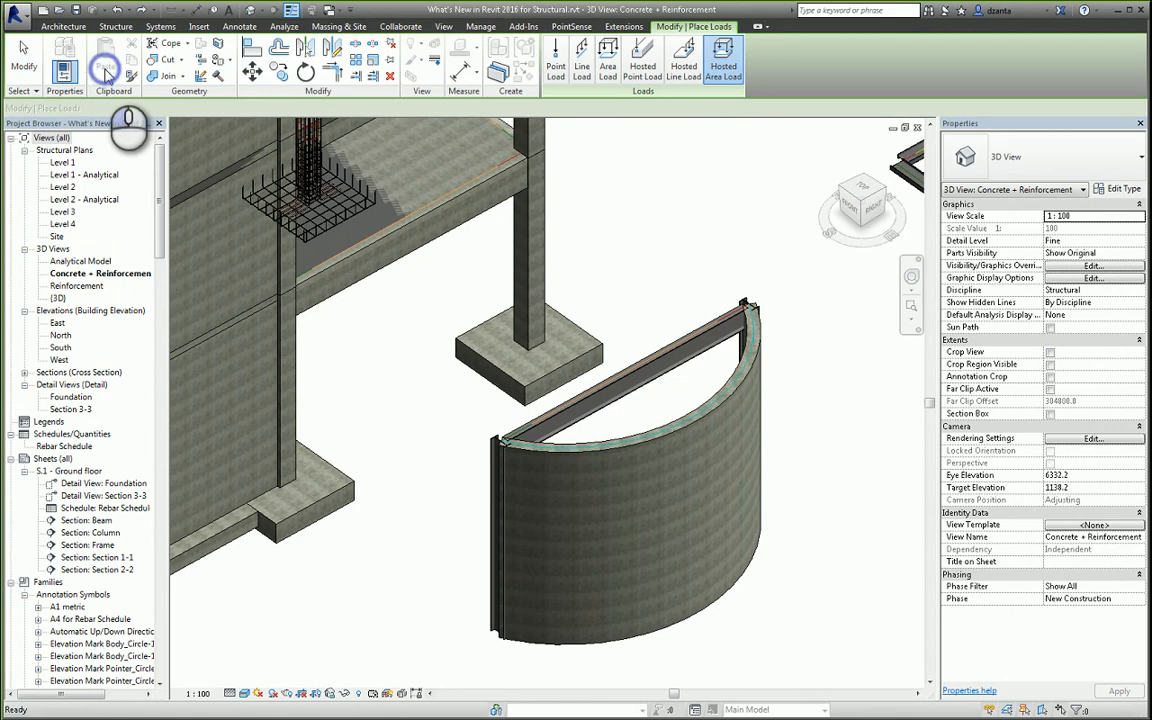
left_click(726, 68)
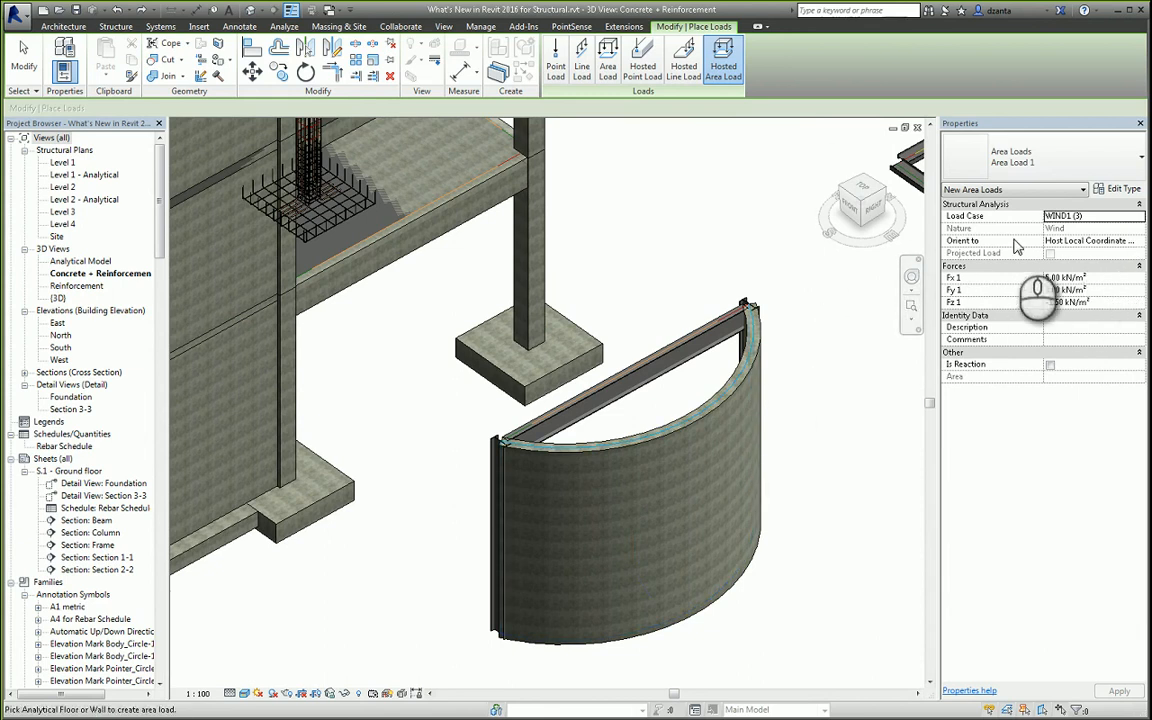
left_click(1140, 242)
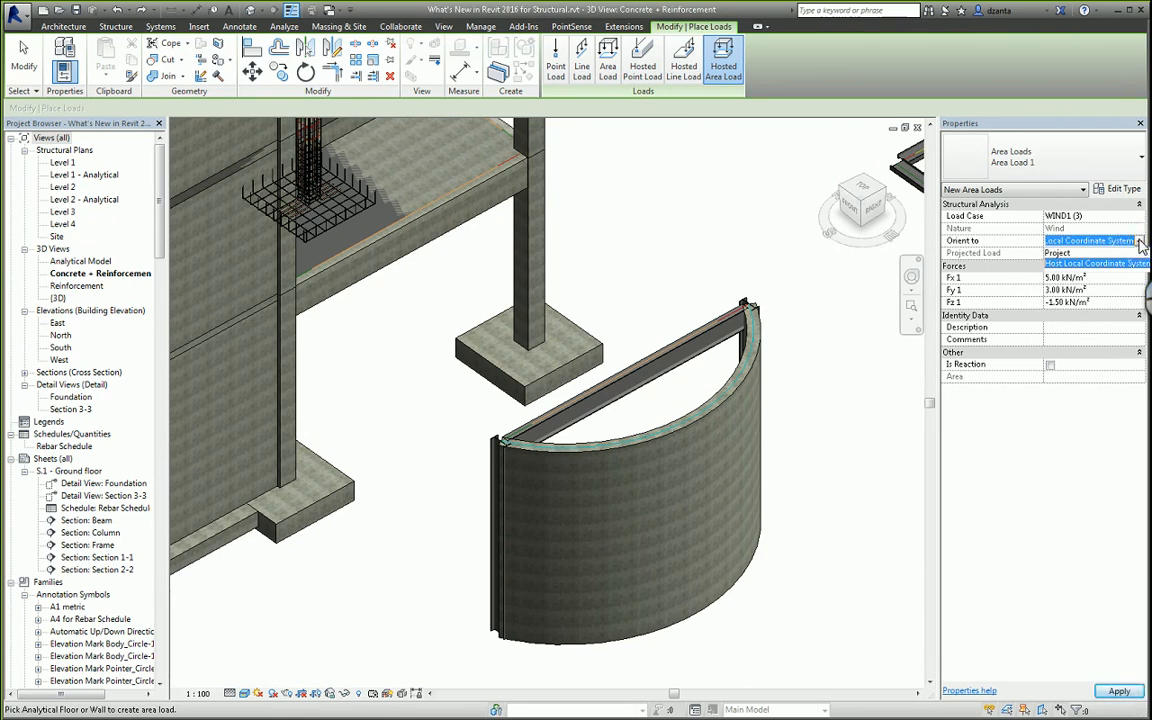
left_click(1095, 263)
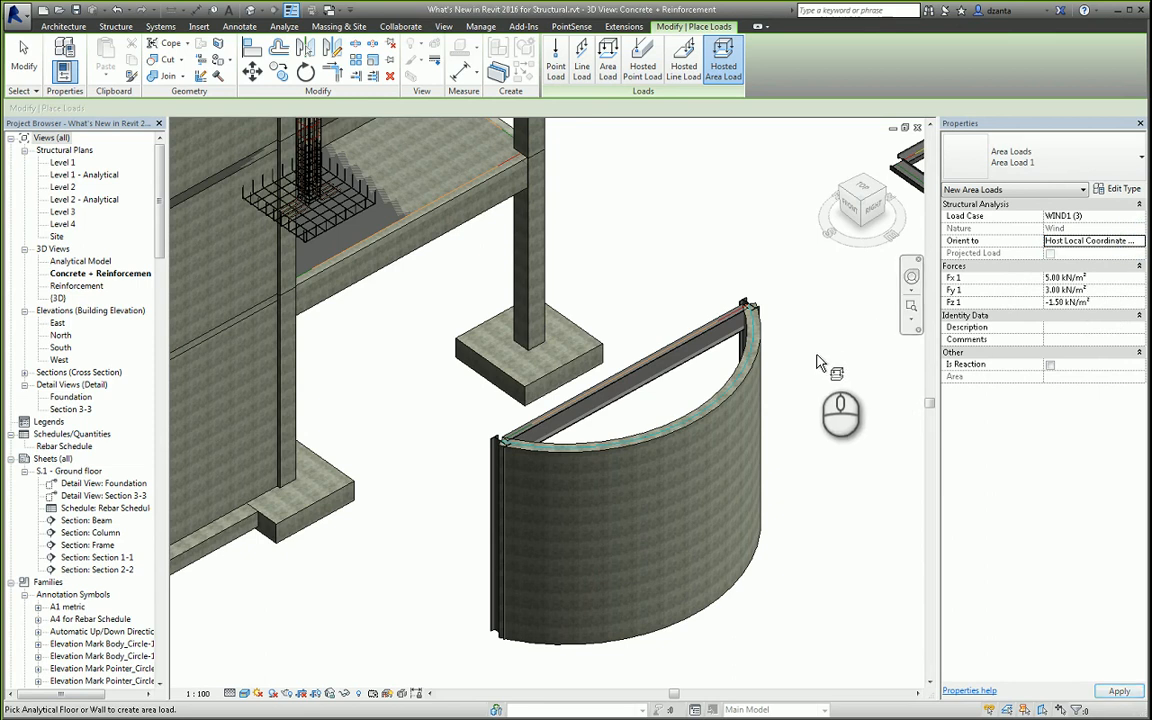
left_click(737, 392)
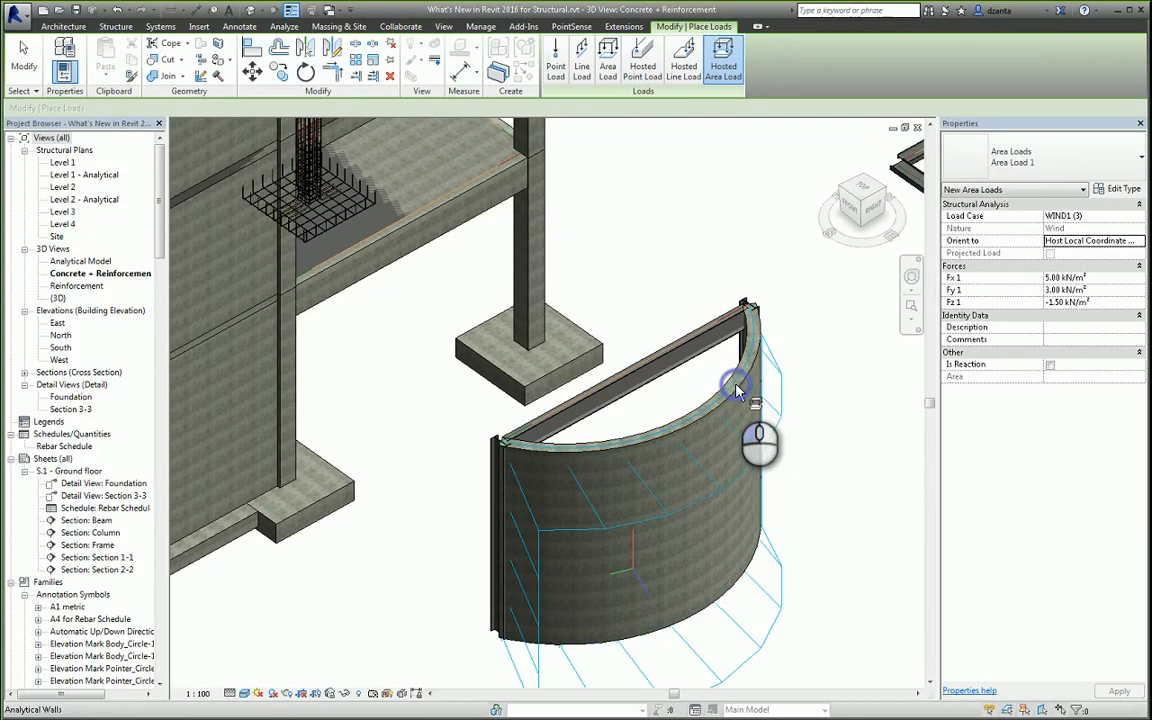
Set the Fx 1 and Fy 1 forces for new area loads to 0 kN/m².
mouse_move(750, 420)
middle_mouse_down("shift")
mouse_move(785, 495)
mouse_move(800, 500)
mouse_move(851, 630)
mouse_move(784, 653)
middle_mouse_up("shift")
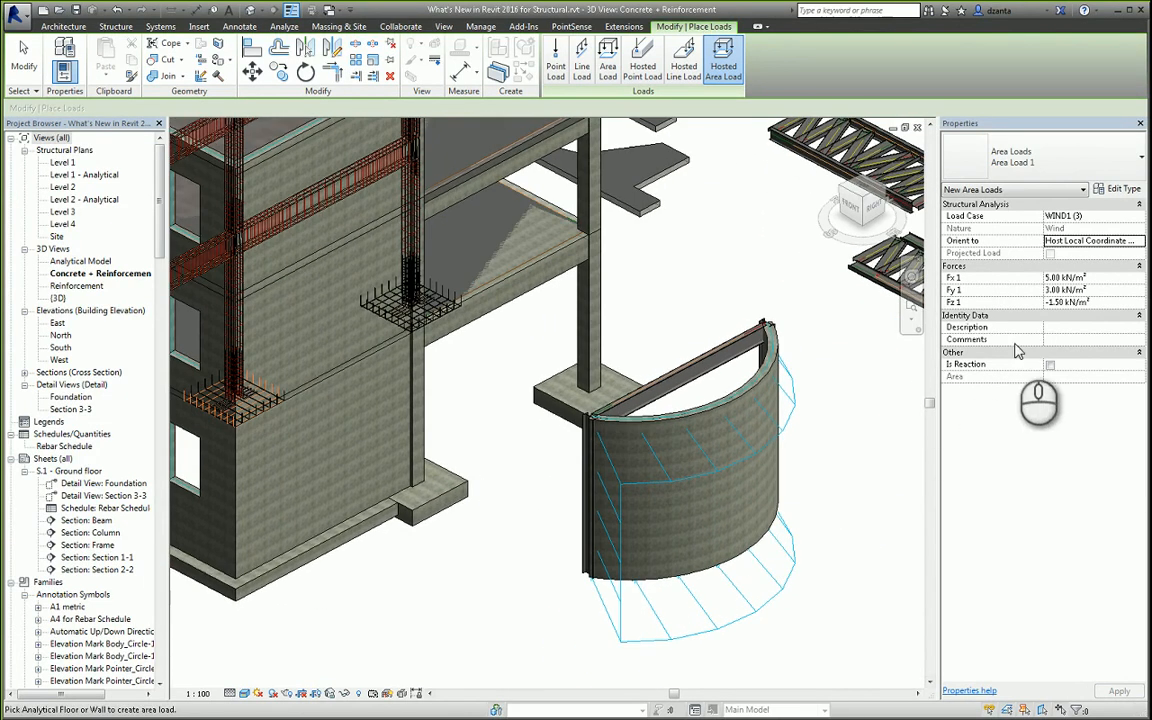
left_click(1127, 277)
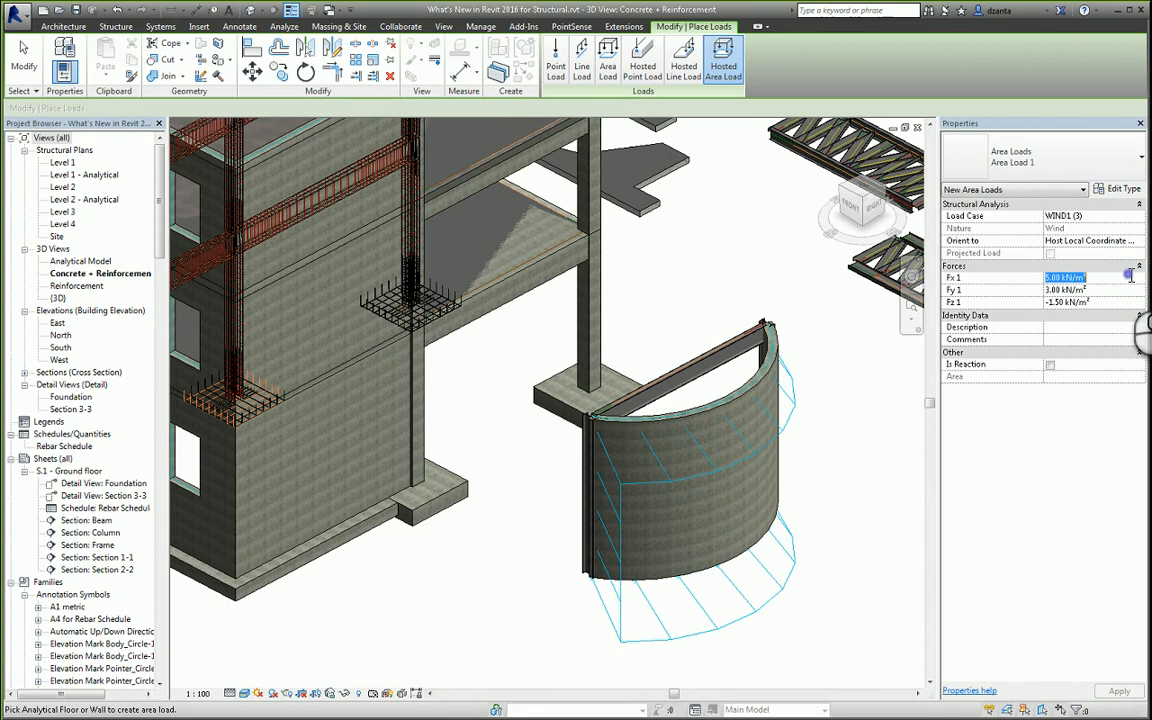
type("0")
left_click(1126, 291)
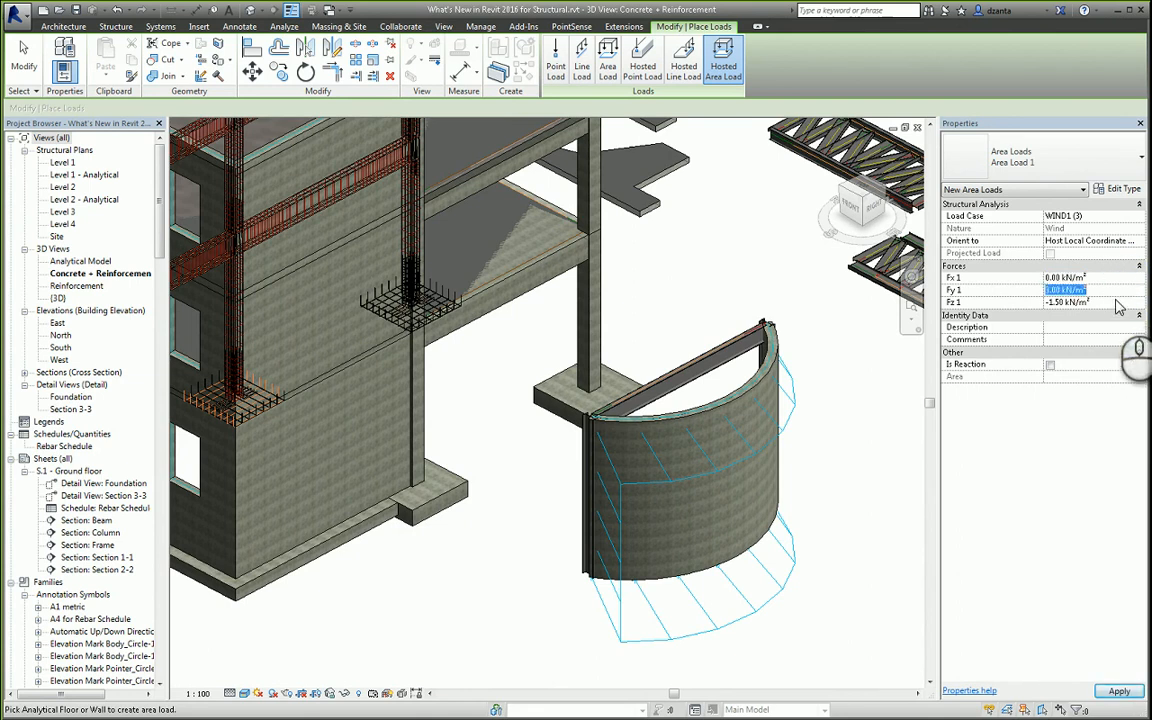
type("0")
left_click(1116, 304)
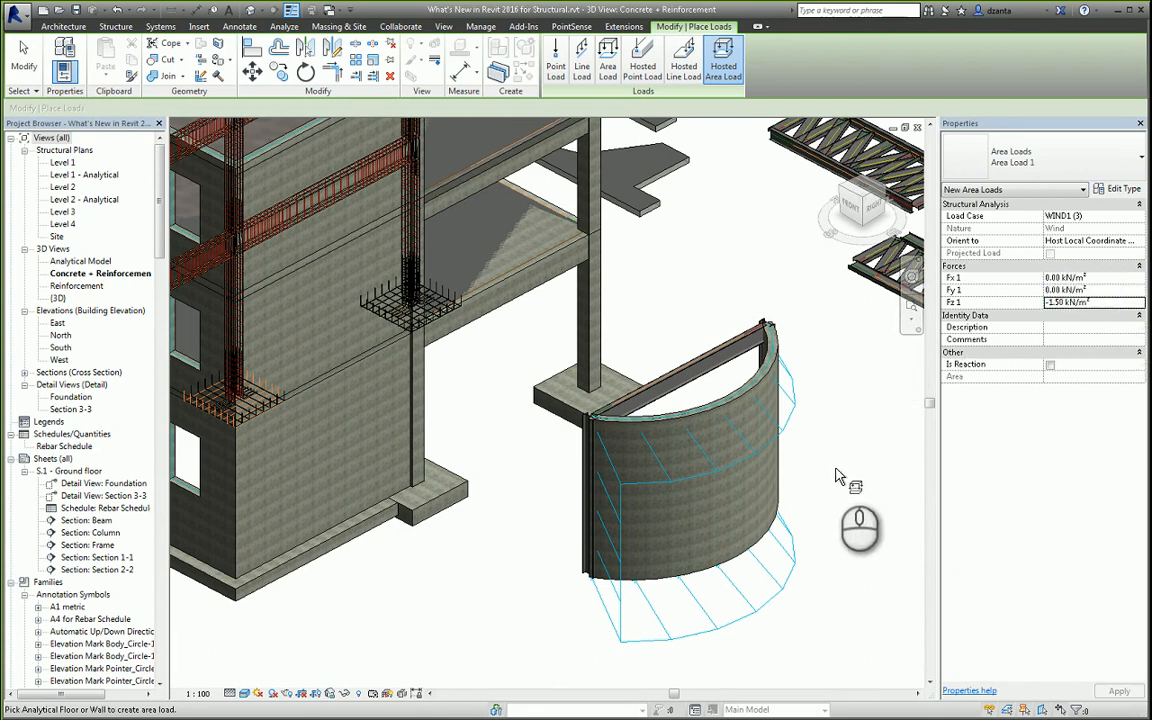
Delete the area load hosted on the curved wall.
middle_click_drag(760, 405, 900, 514, "shift")
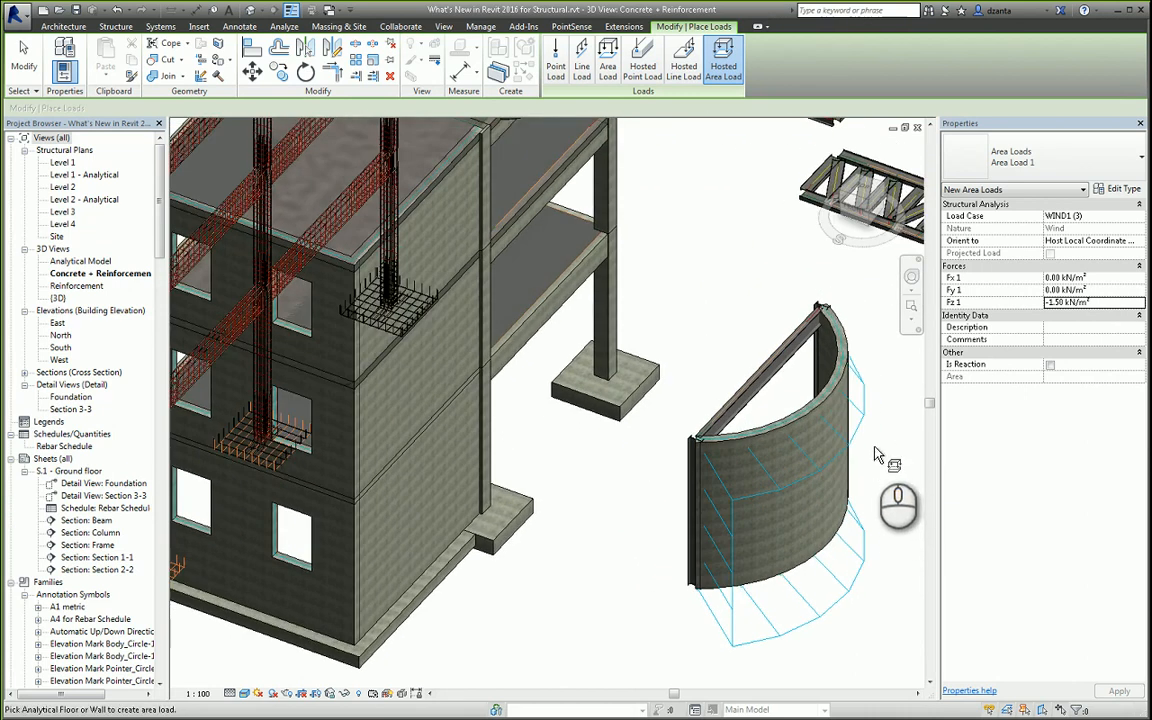
scroll(876, 440, "up", 2)
middle_click_drag(876, 435, 770, 430)
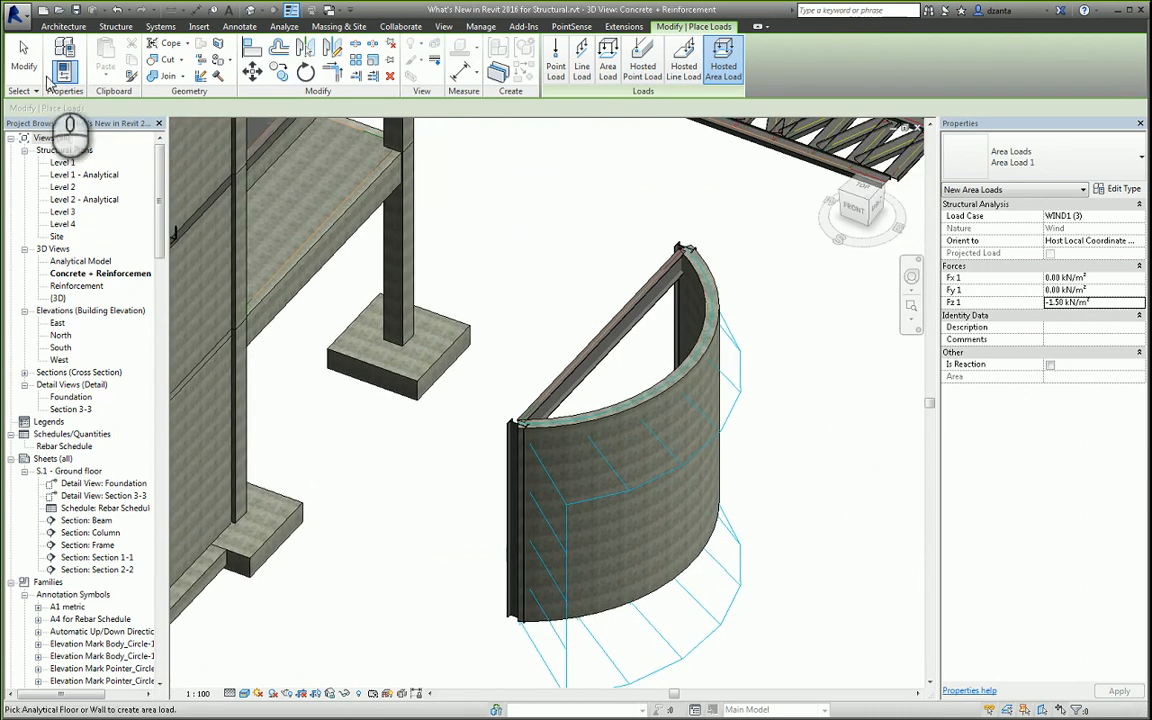
left_click(24, 58)
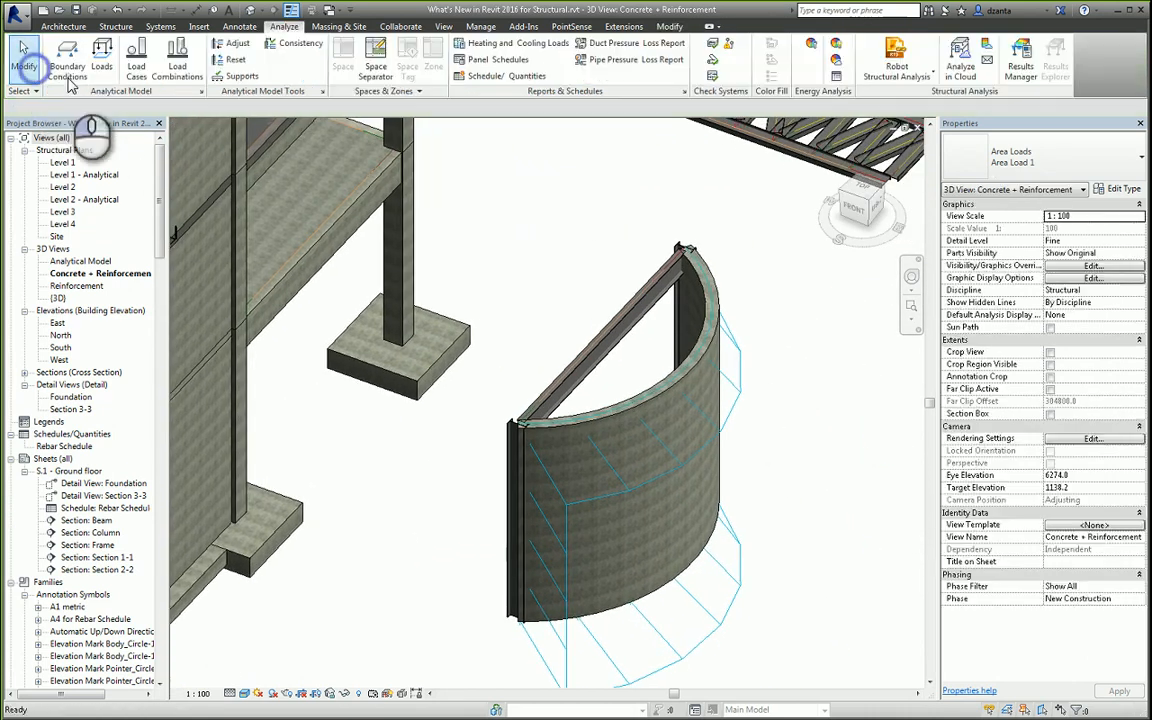
left_click(741, 378)
left_click(768, 390)
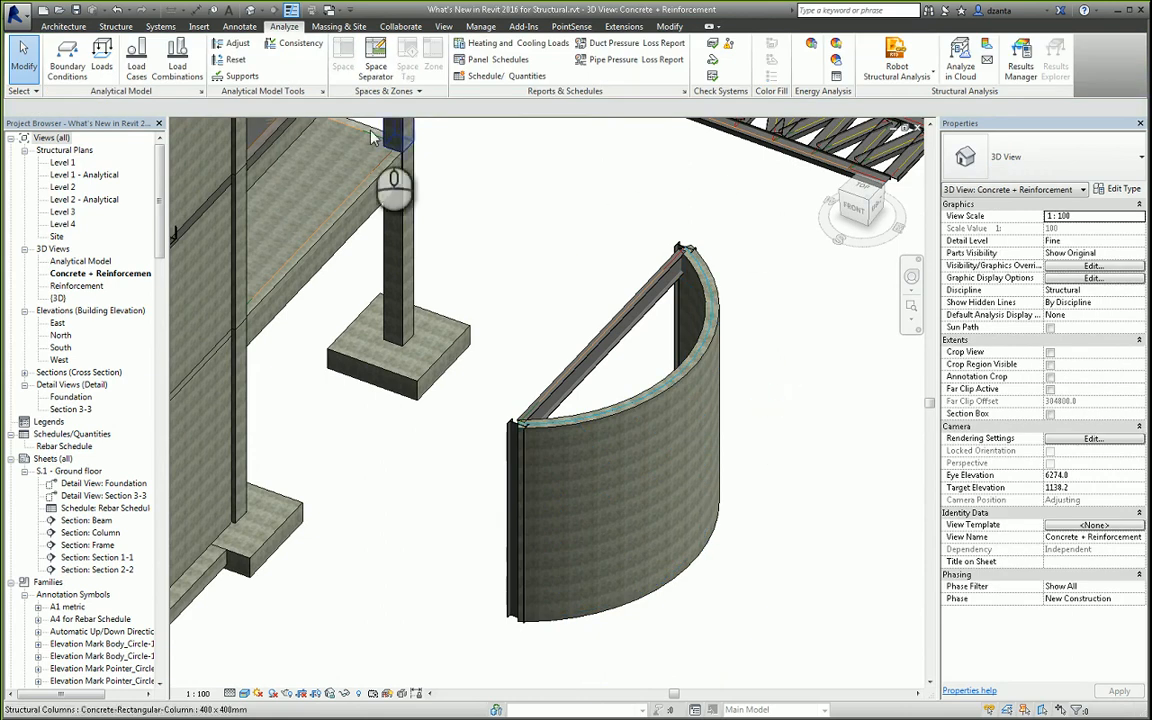
Place a hosted area load on the curved wall with its orientation set to Project.
left_click(102, 58)
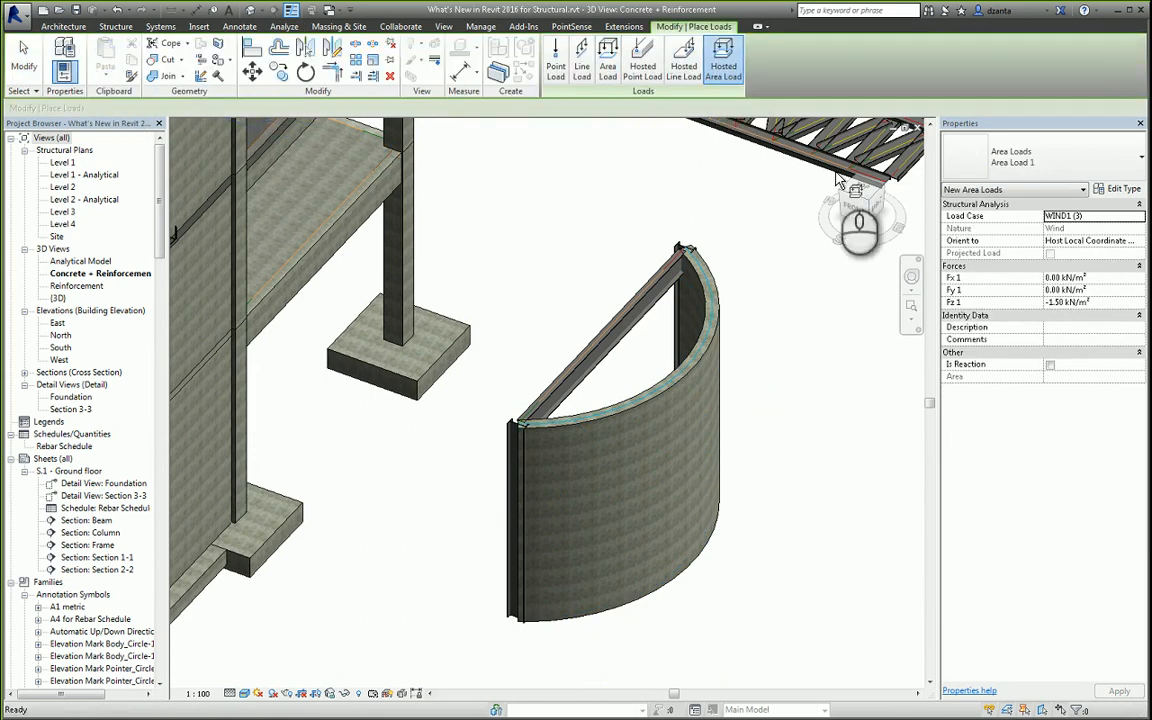
left_click(1100, 241)
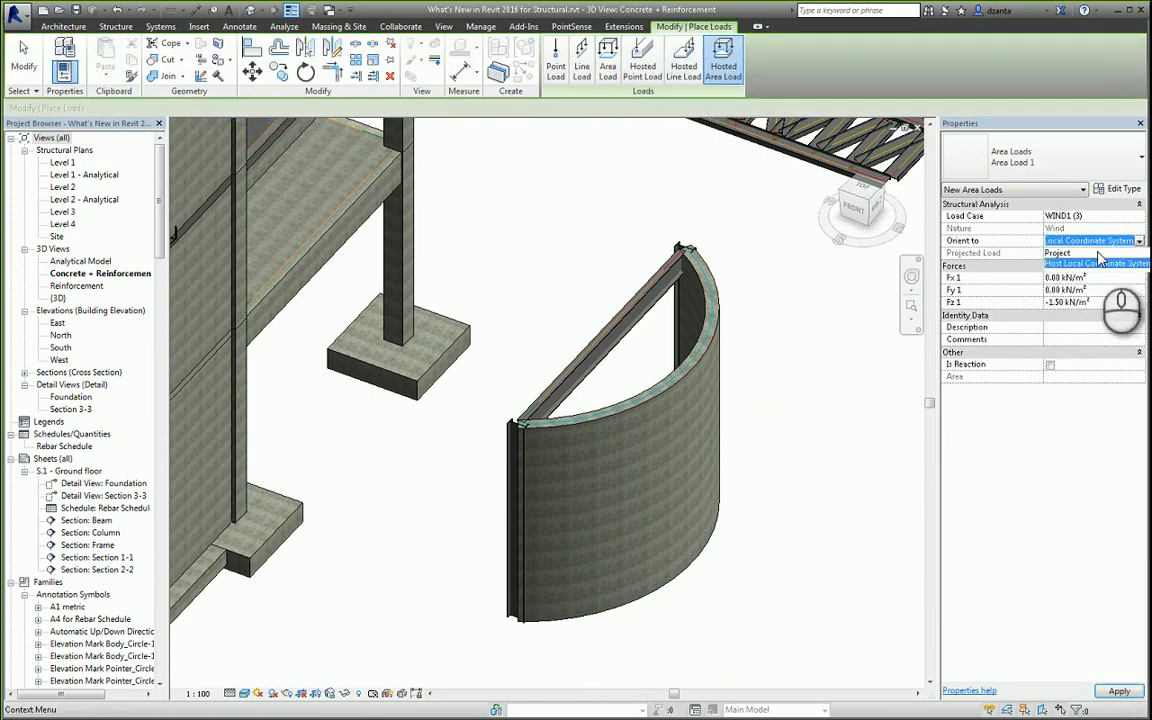
left_click(1098, 253)
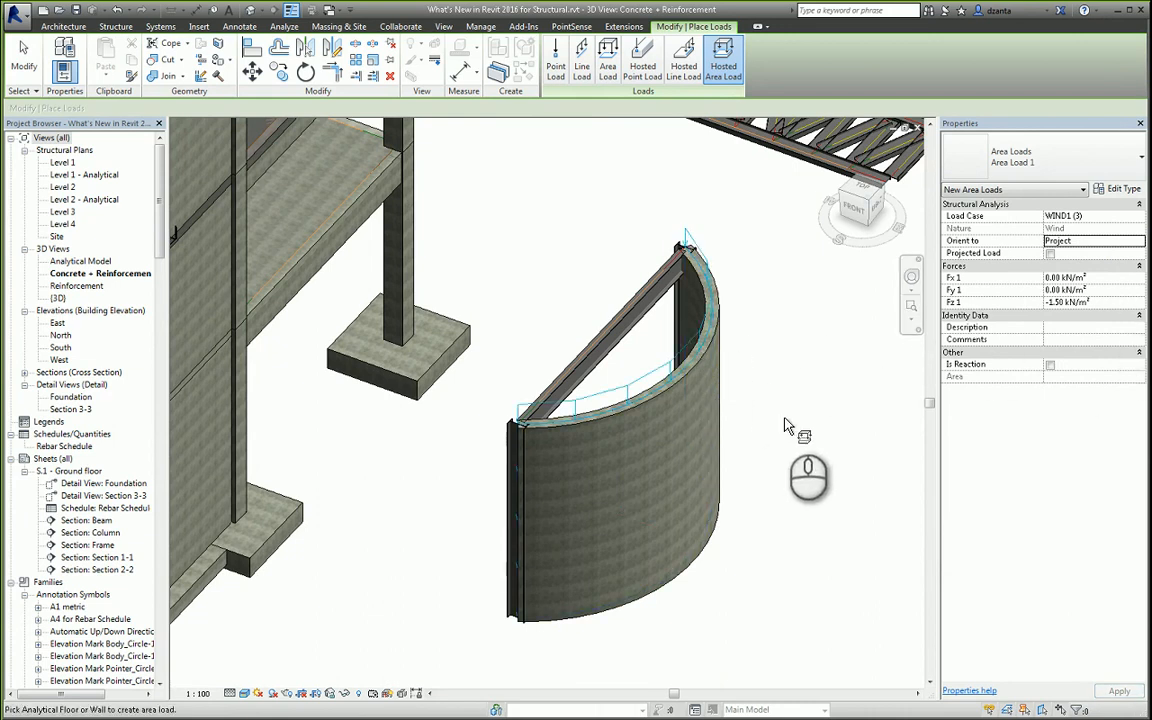
middle_click_drag(799, 437, 780, 490, "shift")
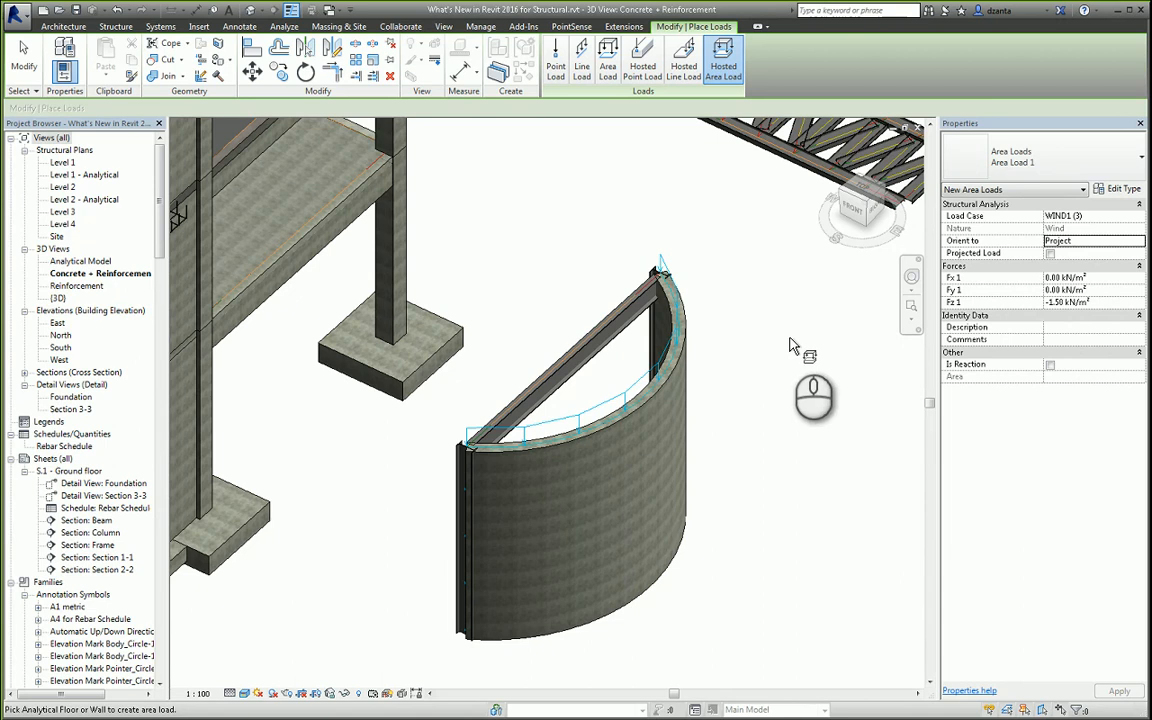
Set the new area load forces to Fx 2, Fy 0 and Fz 0 kN/m², then end load placement.
left_click(1115, 291)
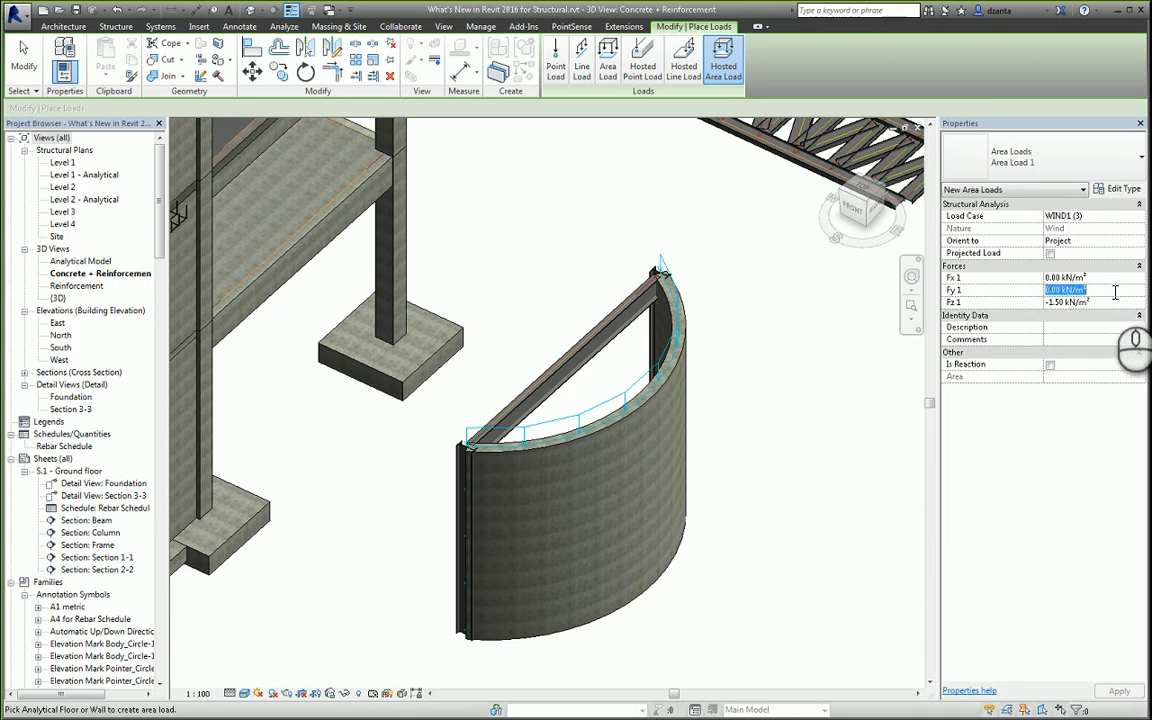
type("2")
left_click(1112, 279)
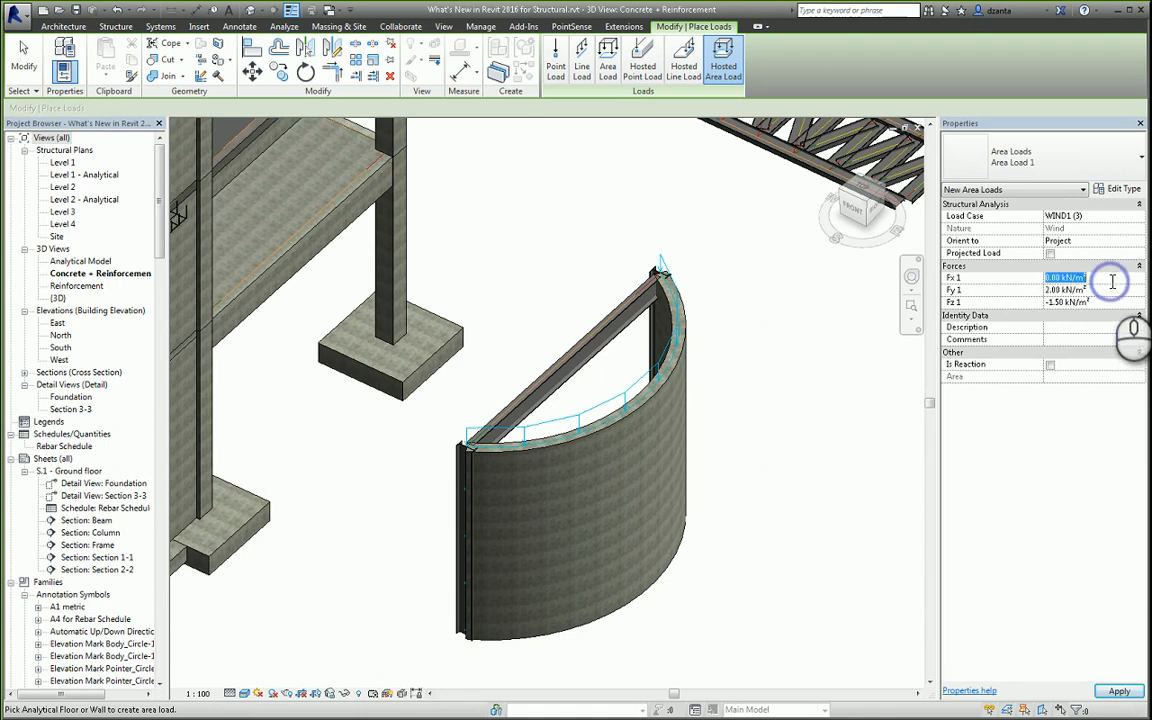
type("2")
left_click(1111, 290)
type("0")
left_click(1110, 302)
type("0")
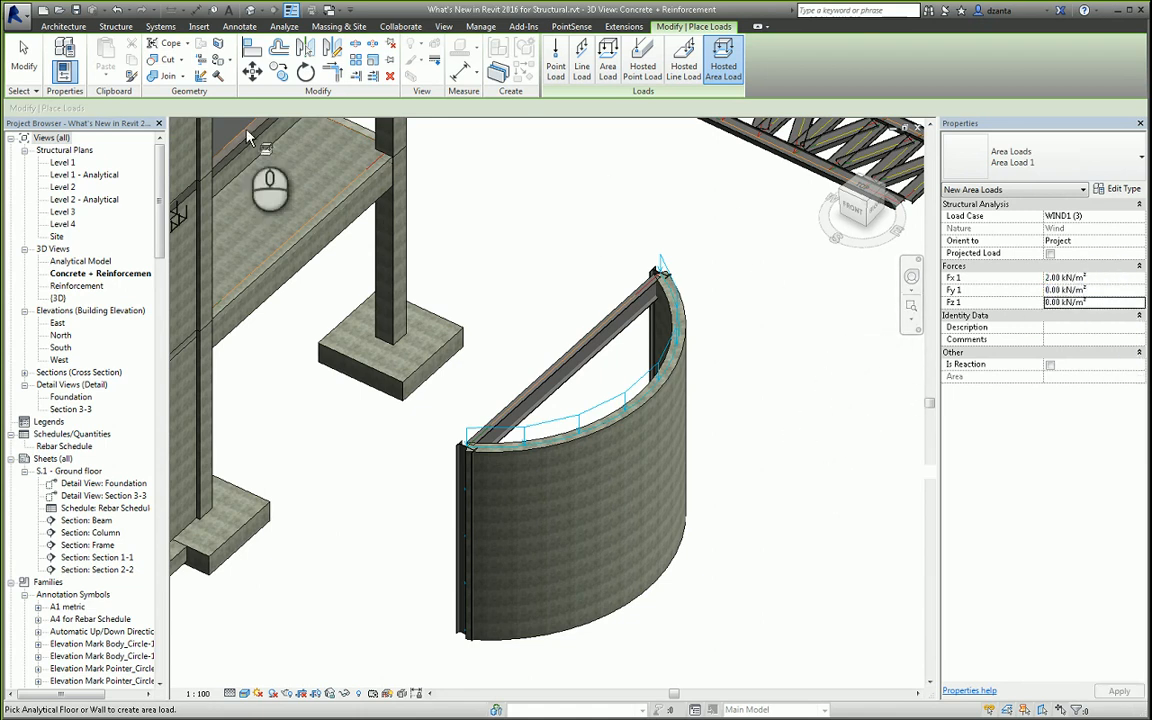
left_click(24, 55)
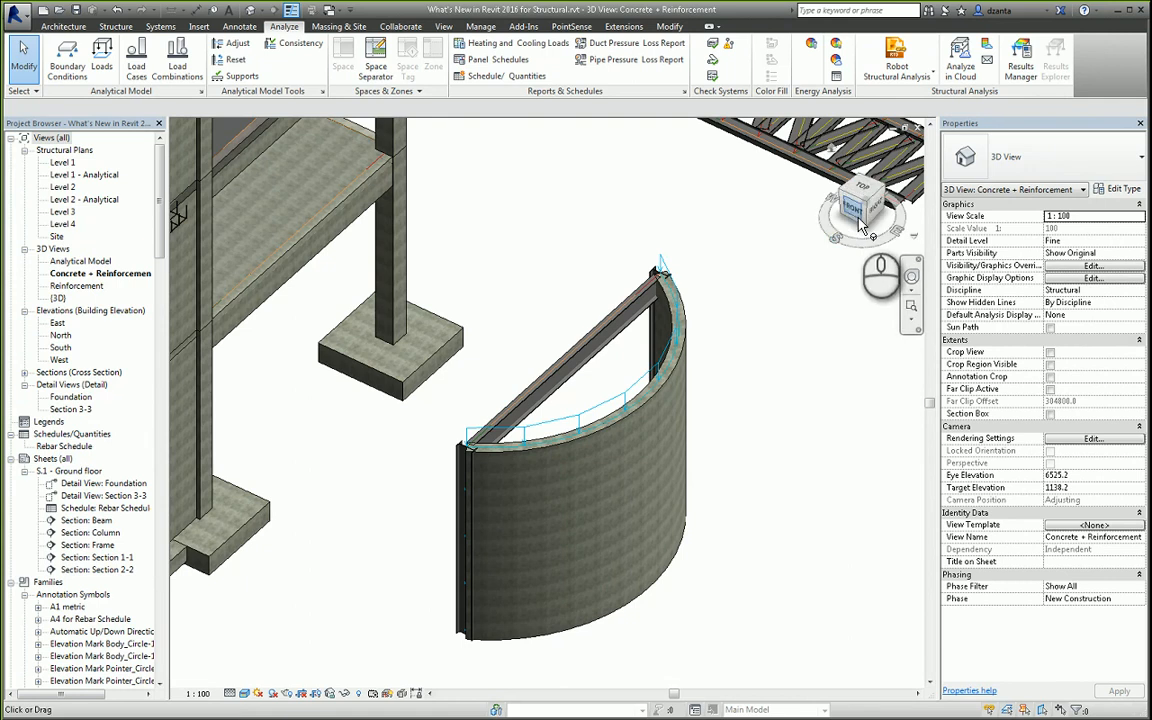
Create a new family from the Structural Framing - Beams and Braces.rft template and review its type parameters.
left_click(768, 307)
left_click(15, 14)
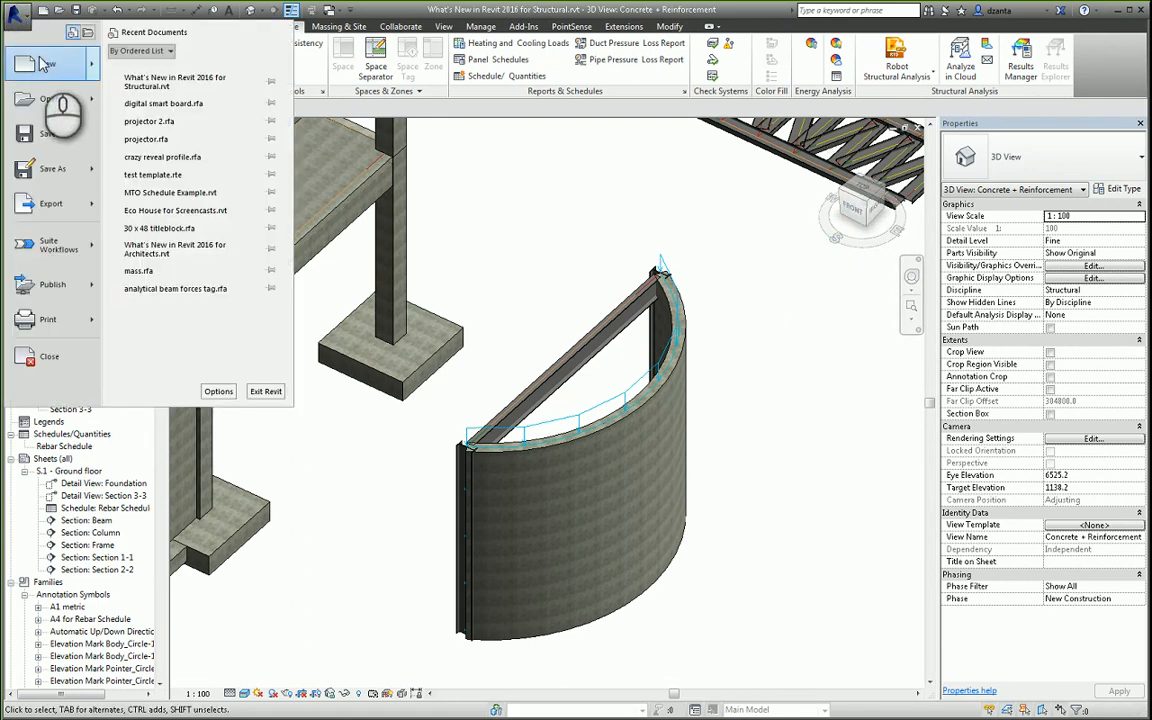
mouse_move(44, 66)
left_click(140, 100)
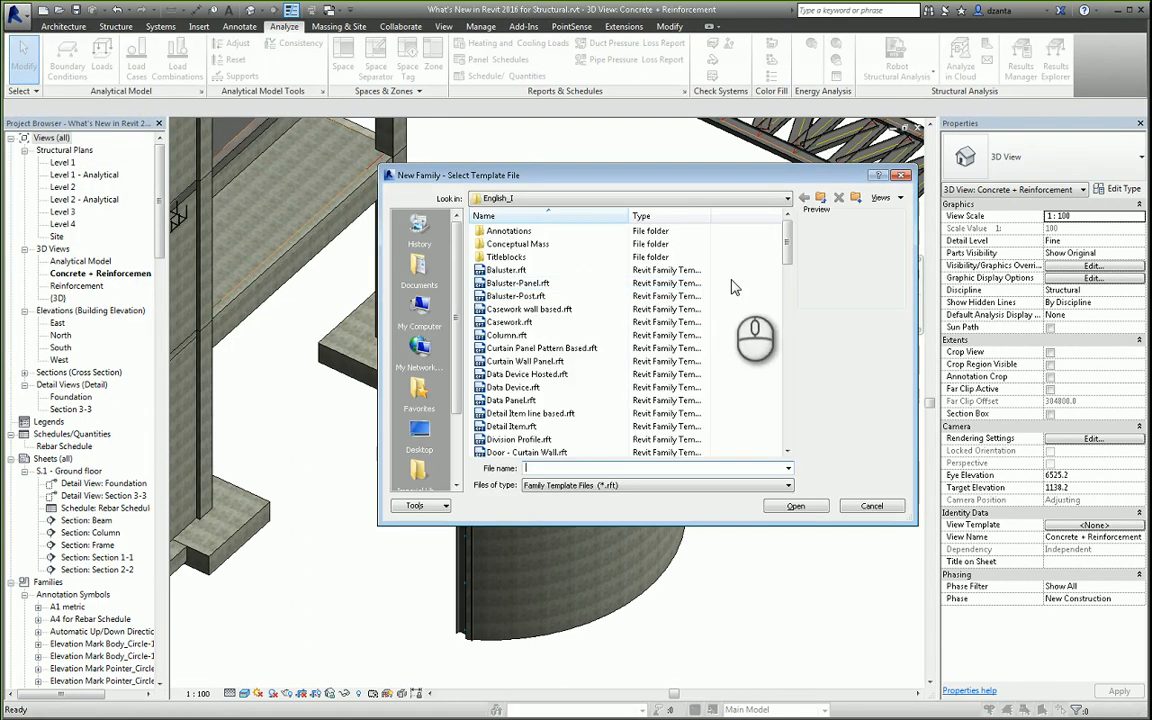
left_click_drag(787, 250, 787, 425)
left_click(630, 350)
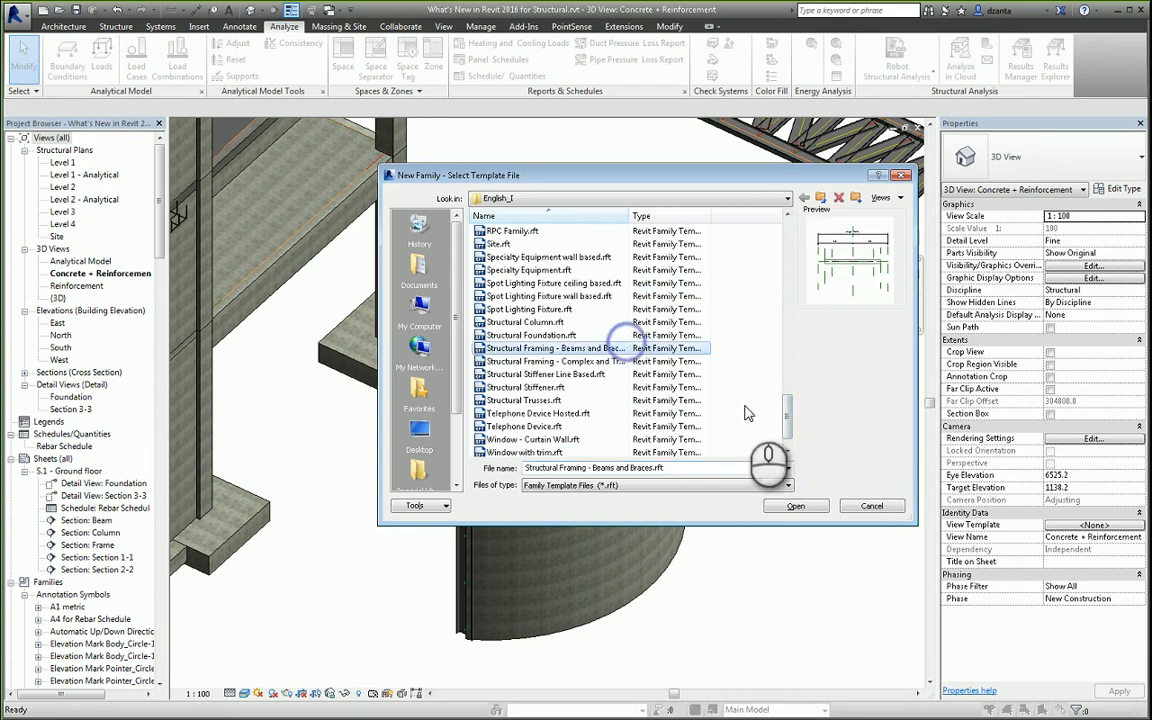
left_click(796, 505)
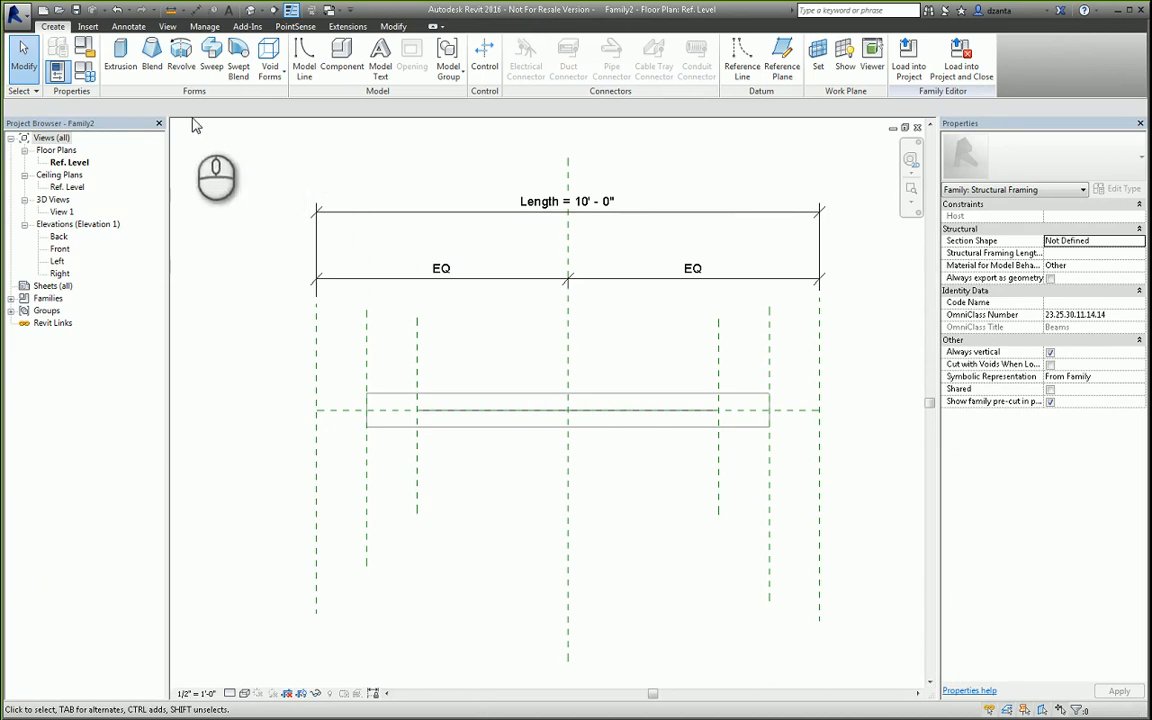
left_click(88, 80)
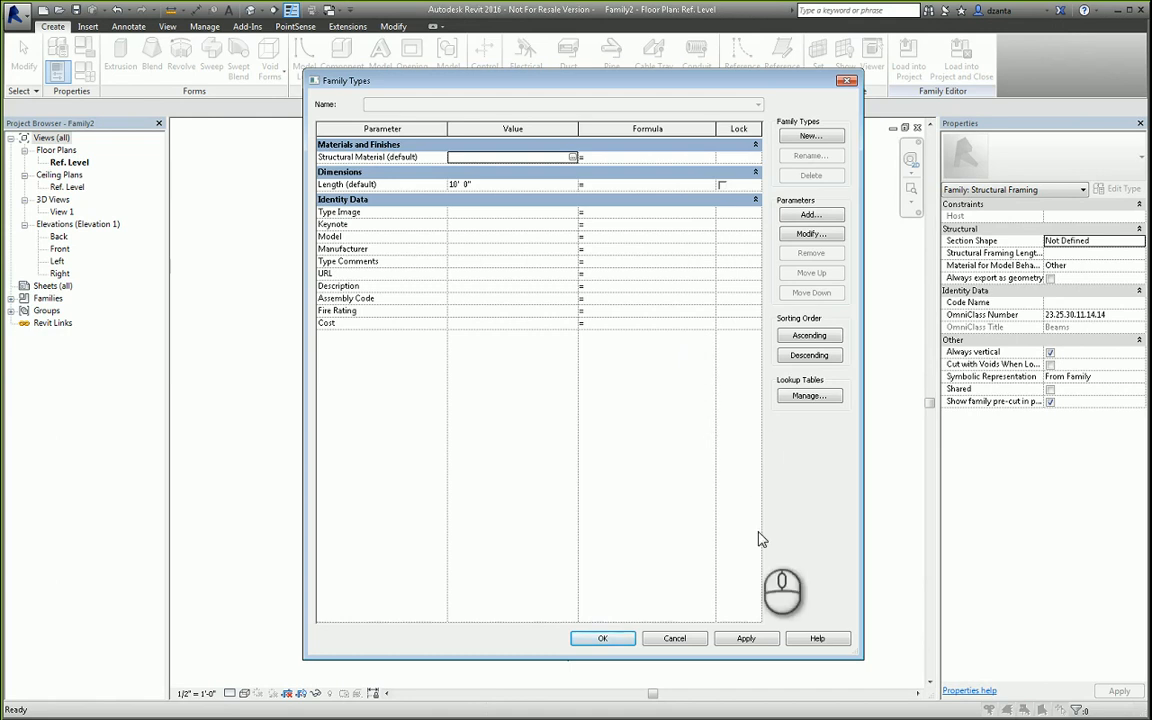
left_click(675, 640)
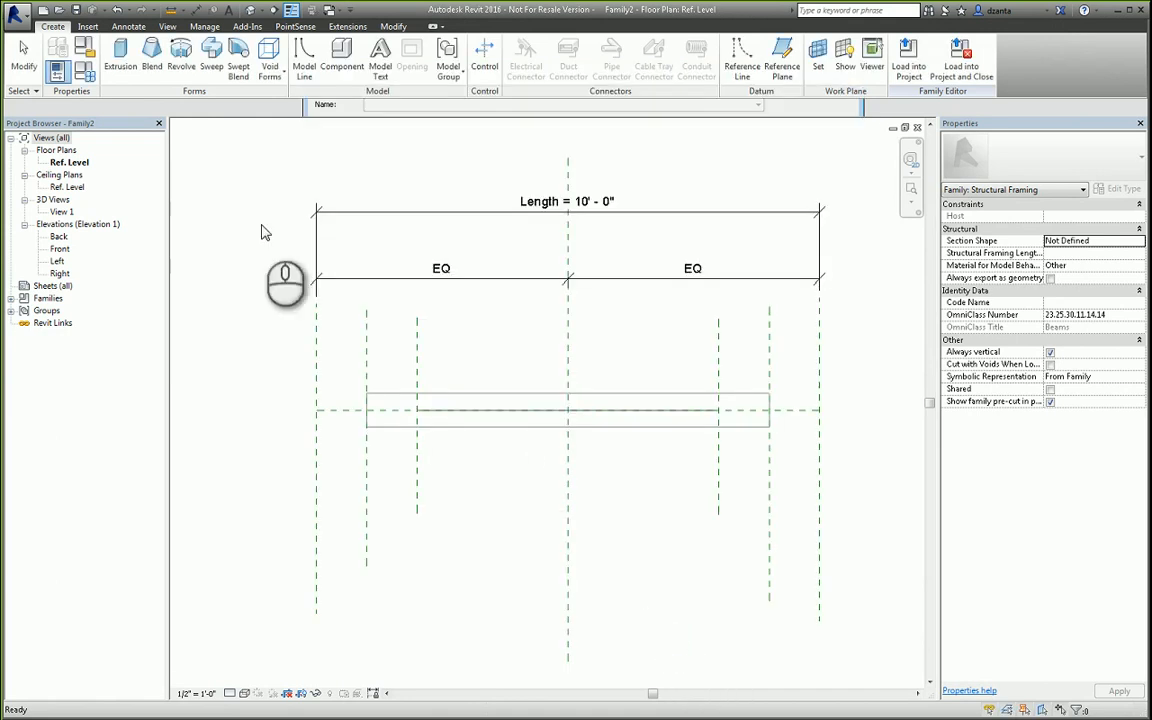
Preview several C, channel and cross section shapes, and set the family's Section Shape to I-shape Parallel Flange.
left_click(85, 48)
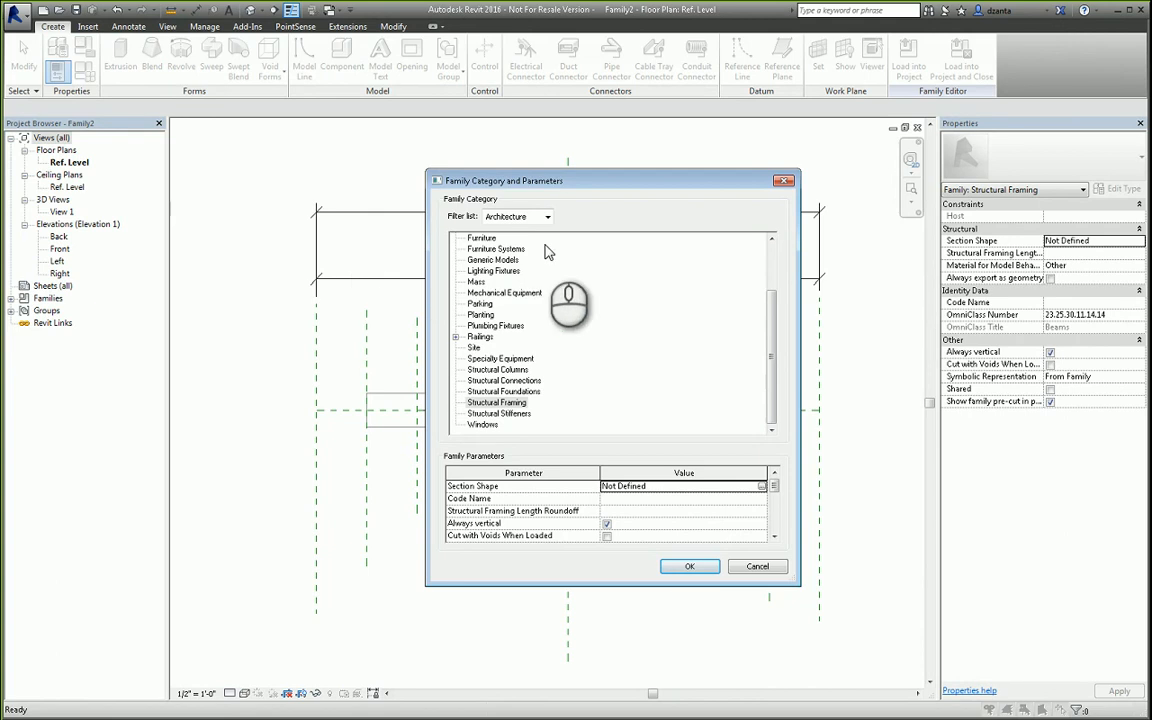
left_click(762, 487)
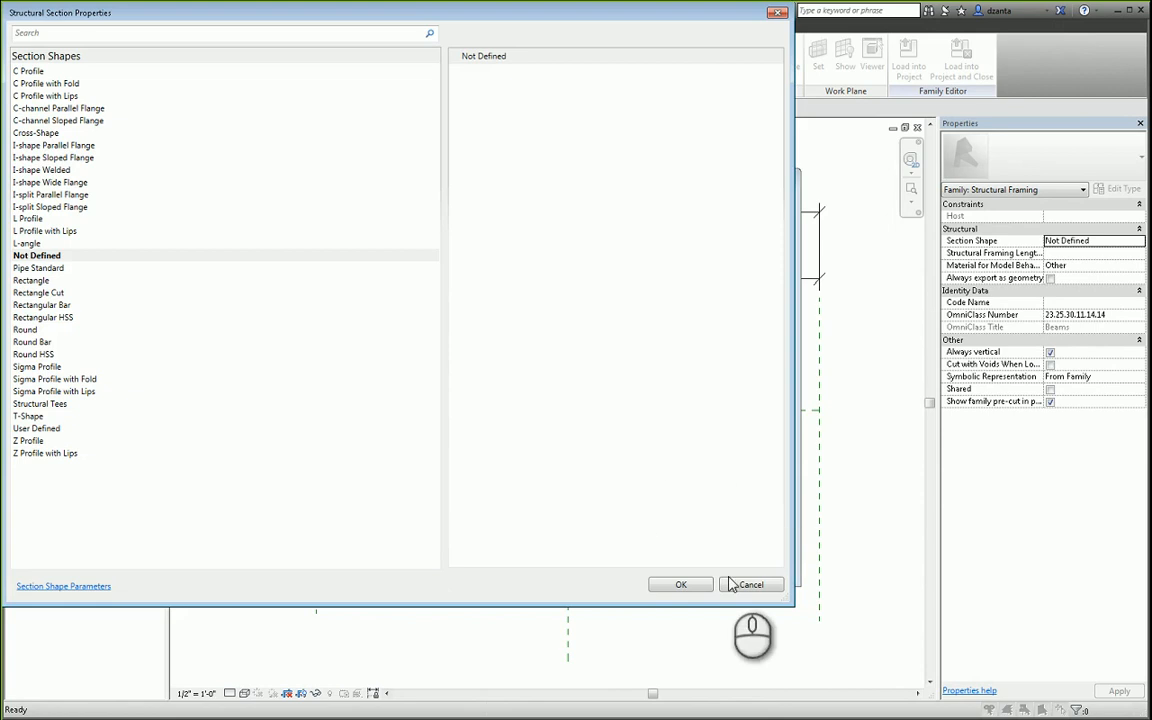
left_click_drag(791, 603, 866, 622)
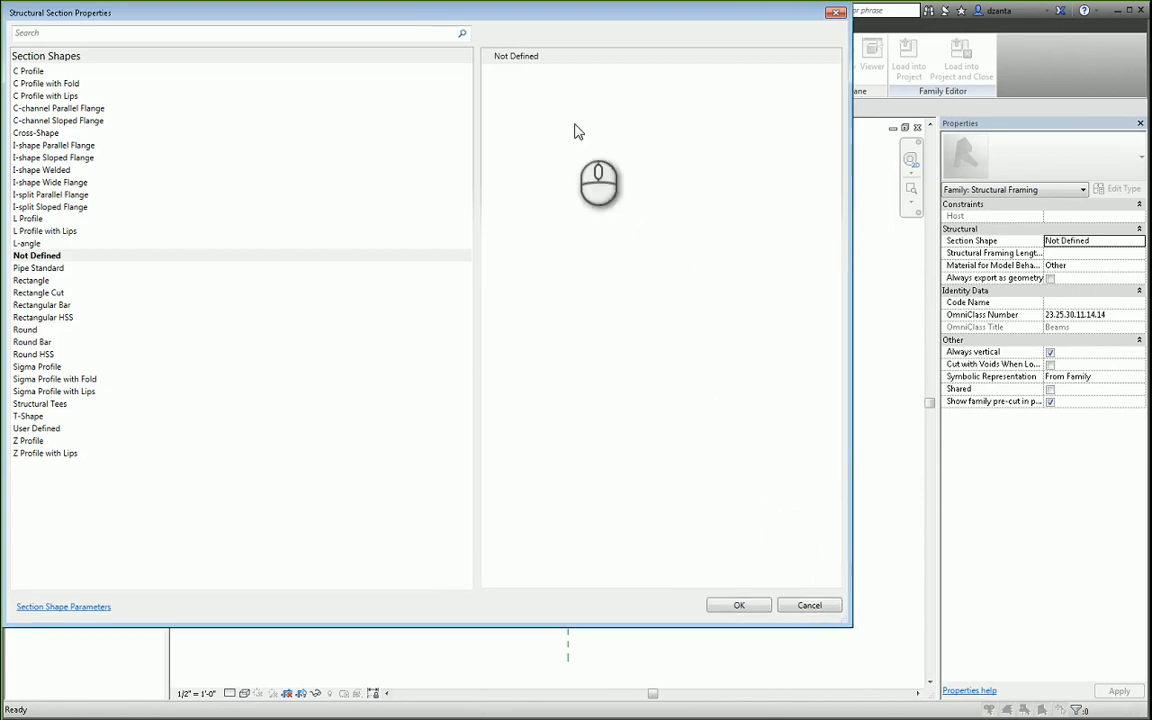
left_click_drag(485, 14, 590, 63)
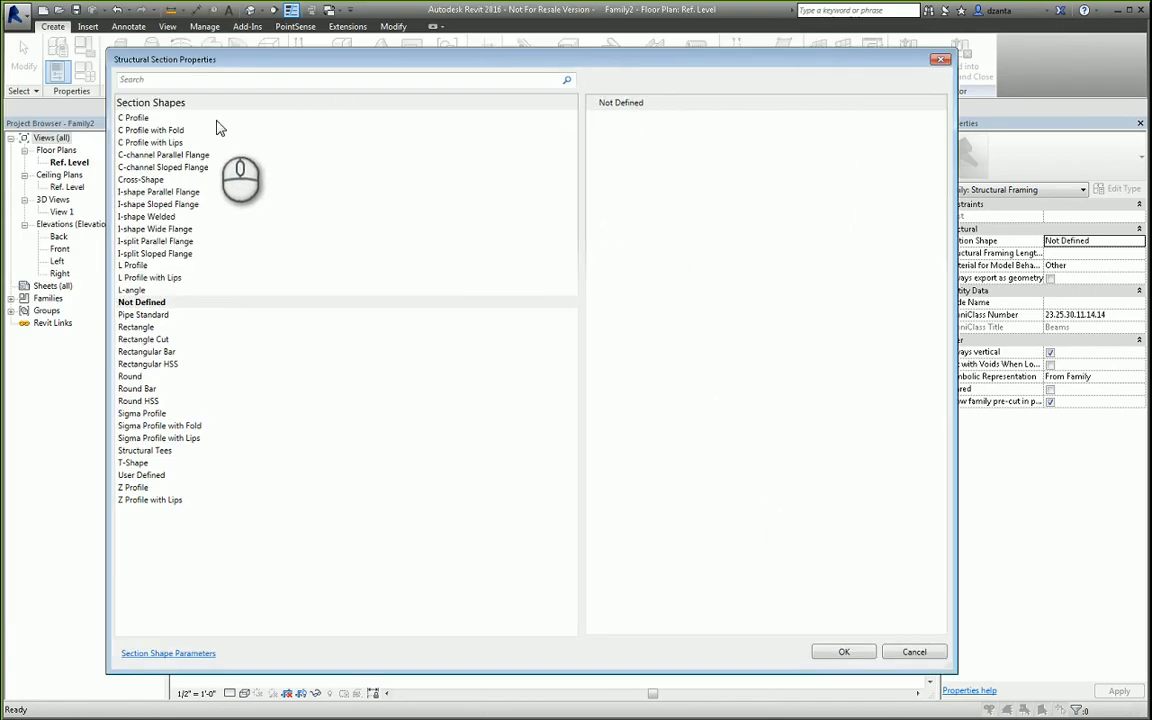
left_click(138, 118)
left_click(141, 131)
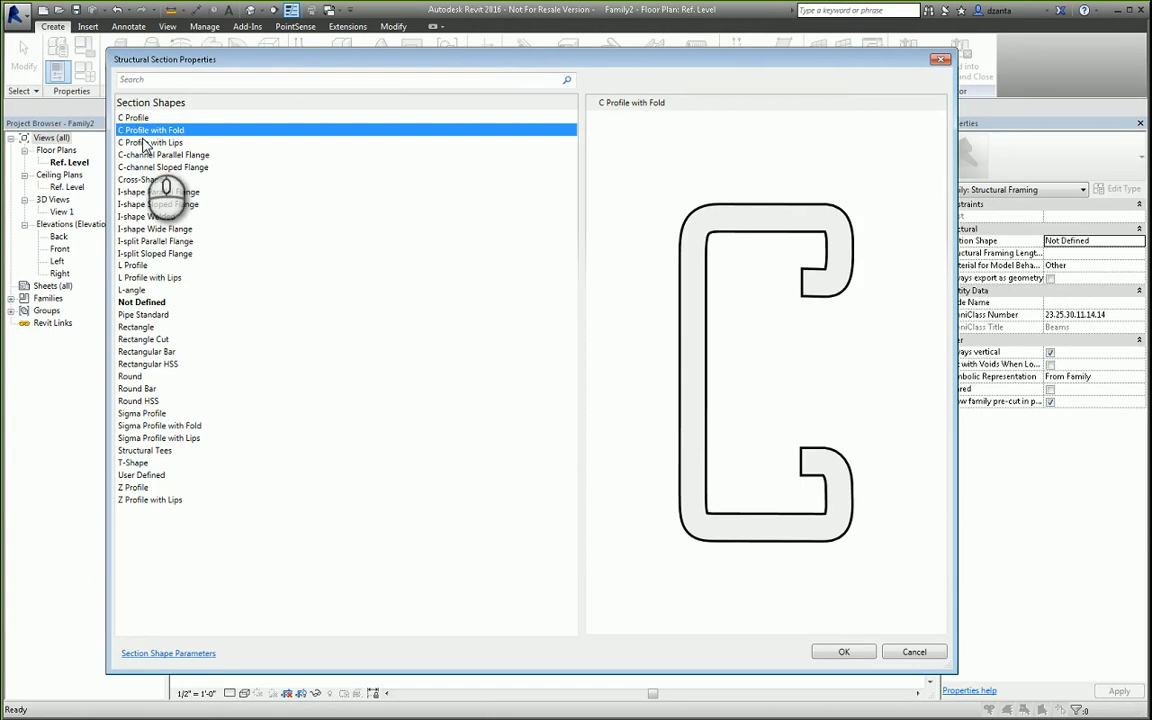
left_click(145, 143)
left_click(145, 155)
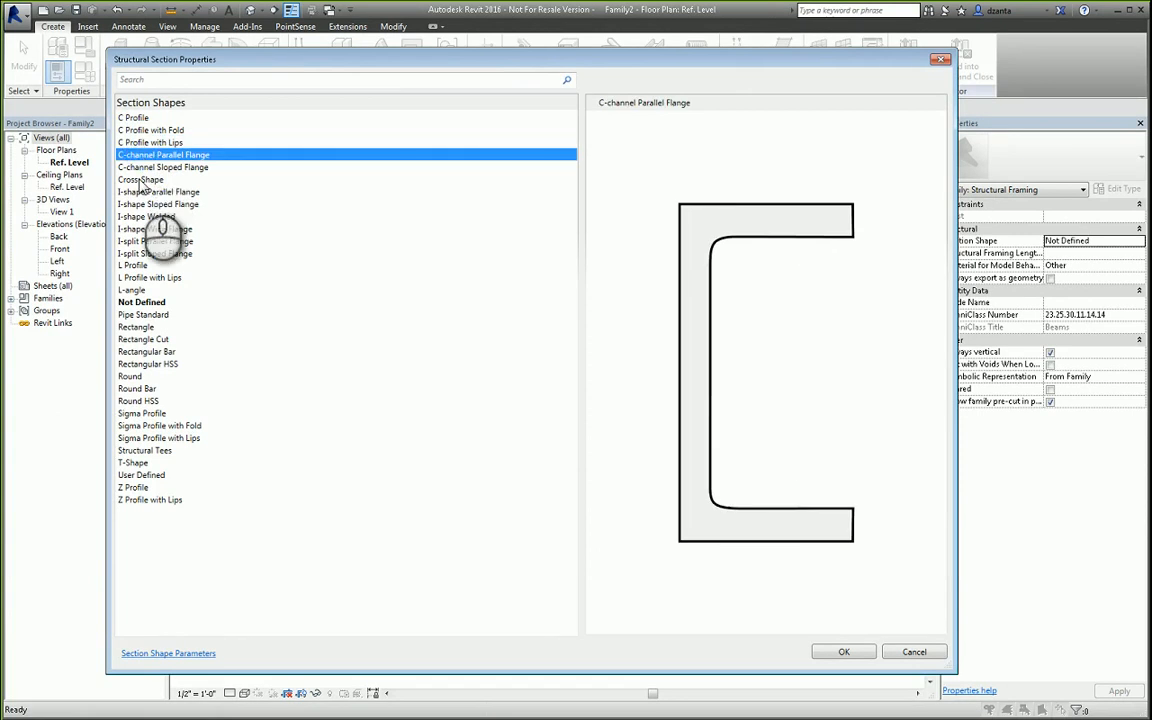
left_click(141, 180)
left_click(141, 191)
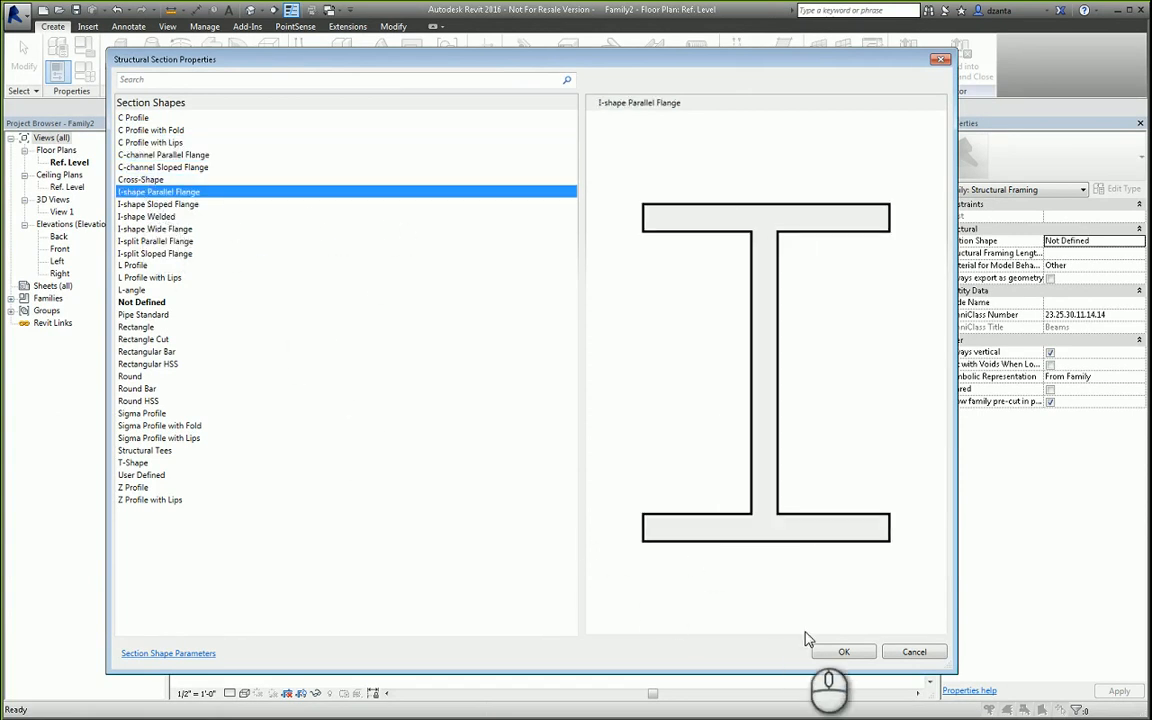
left_click(845, 653)
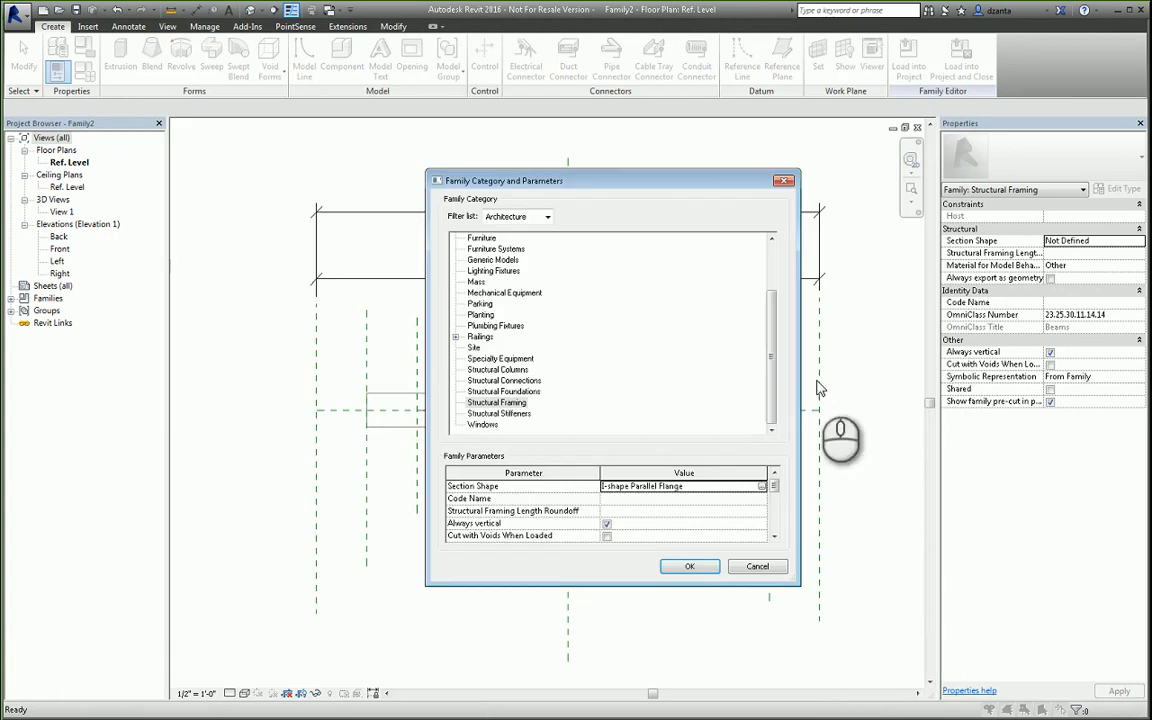
left_click(689, 567)
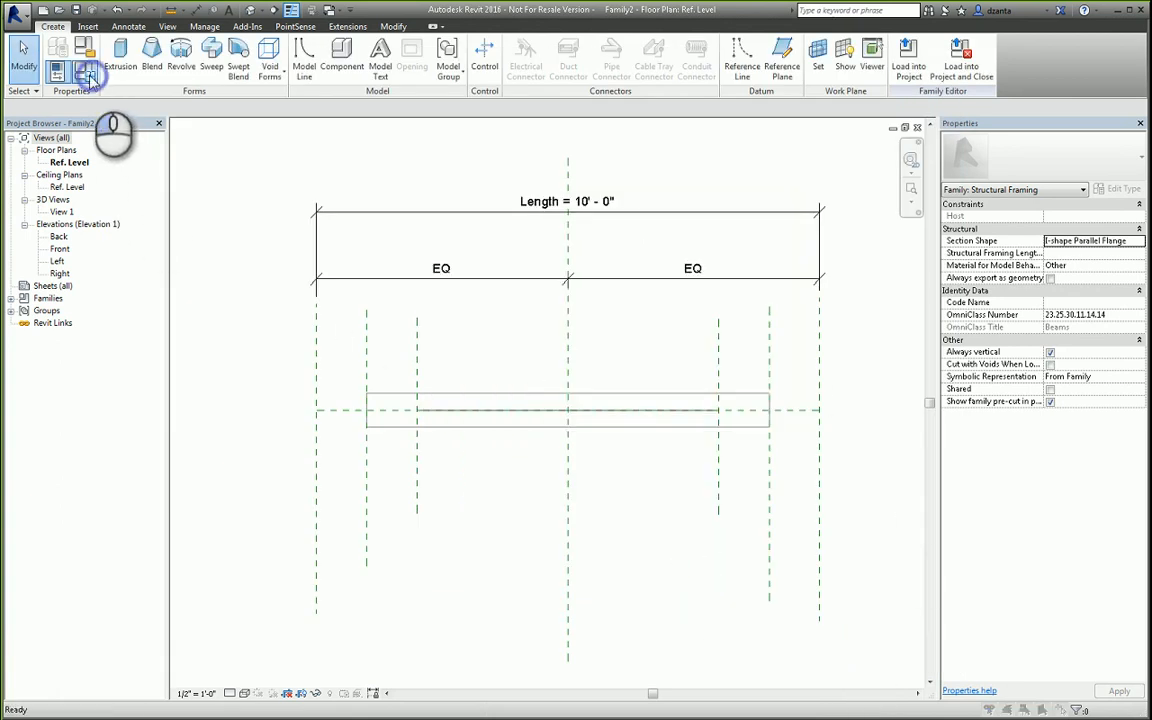
Examine the family's type parameters and the properties of Elastic Modulus strong axis, and close the family without saving.
left_click(57, 71)
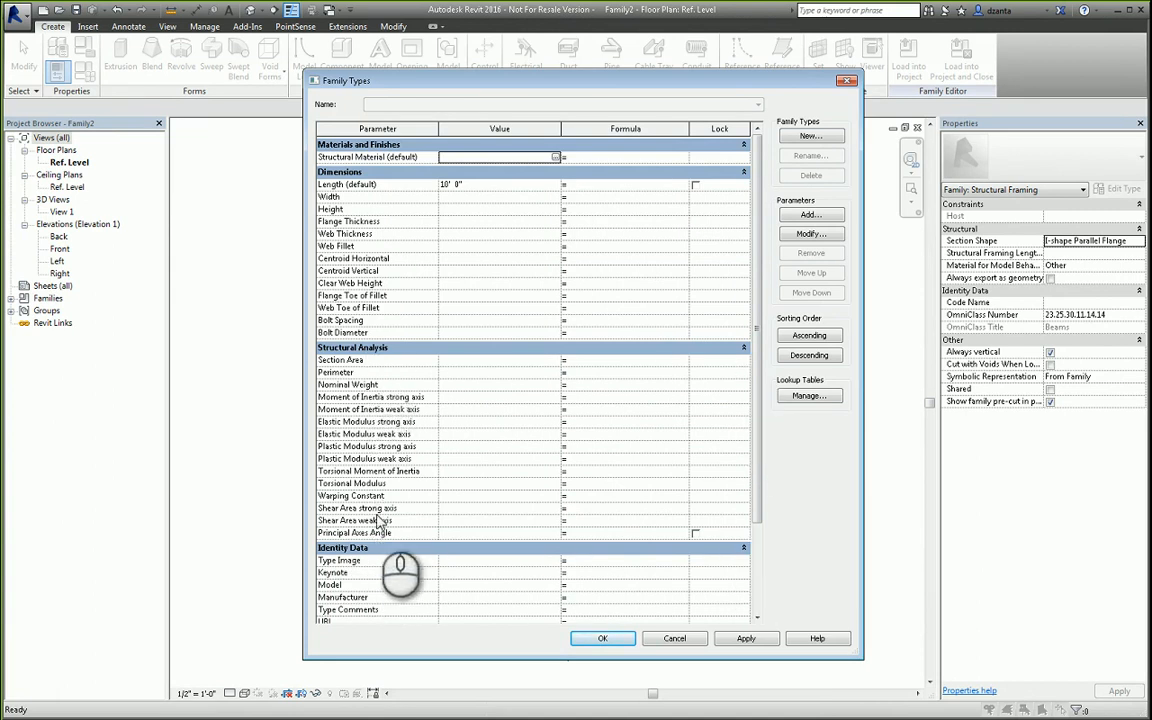
left_click(400, 422)
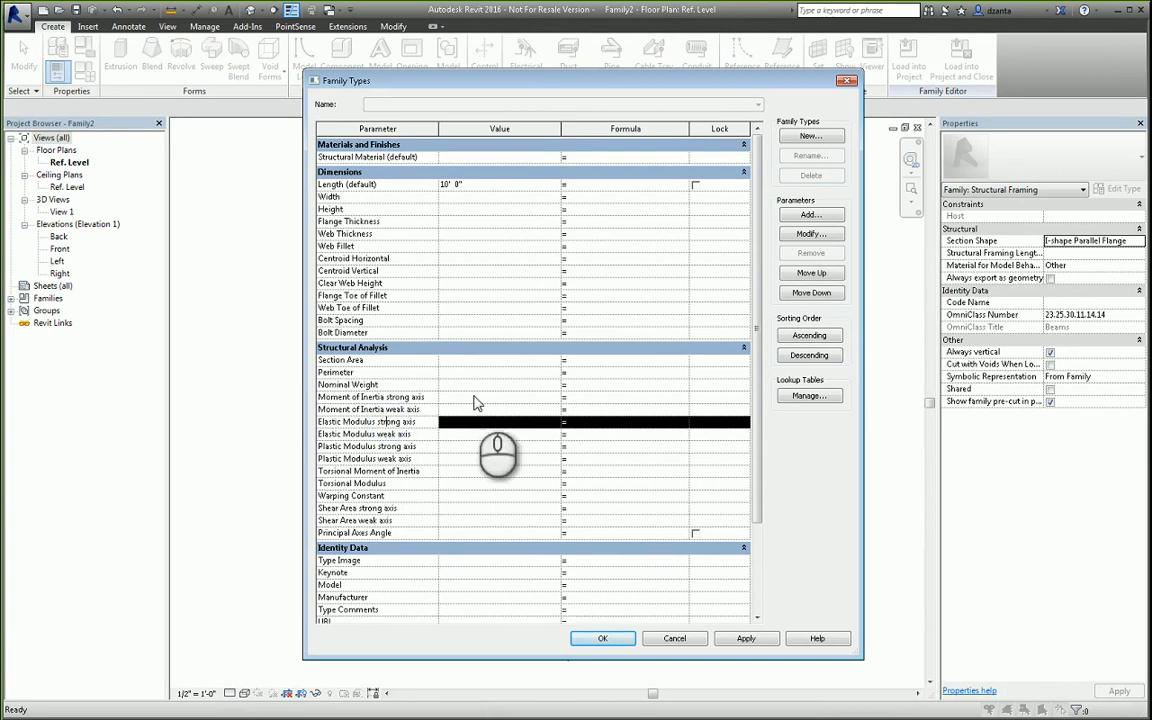
left_click(826, 236)
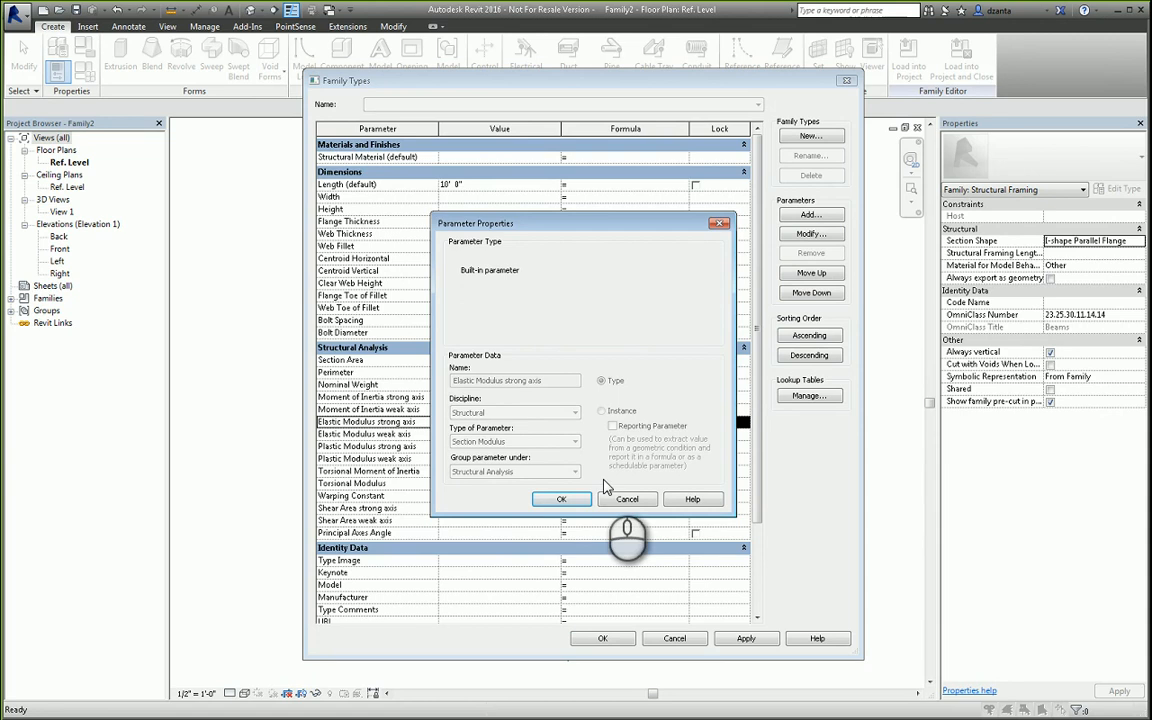
left_click(627, 499)
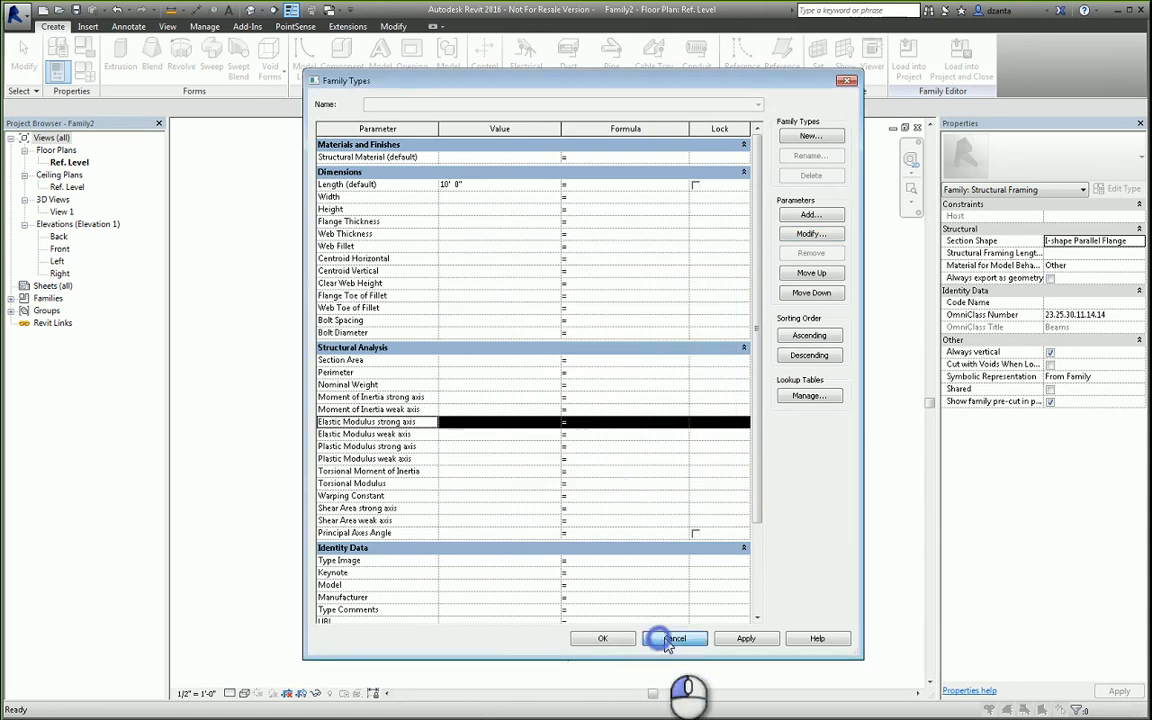
left_click(674, 638)
left_click(917, 127)
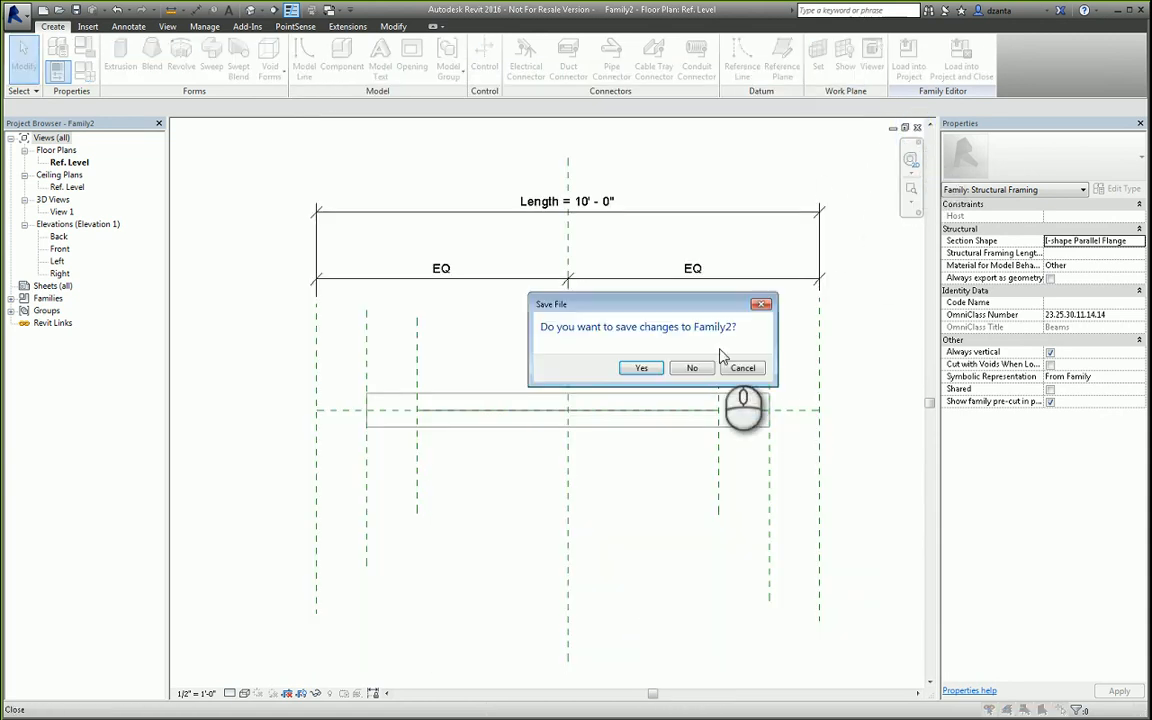
left_click(692, 368)
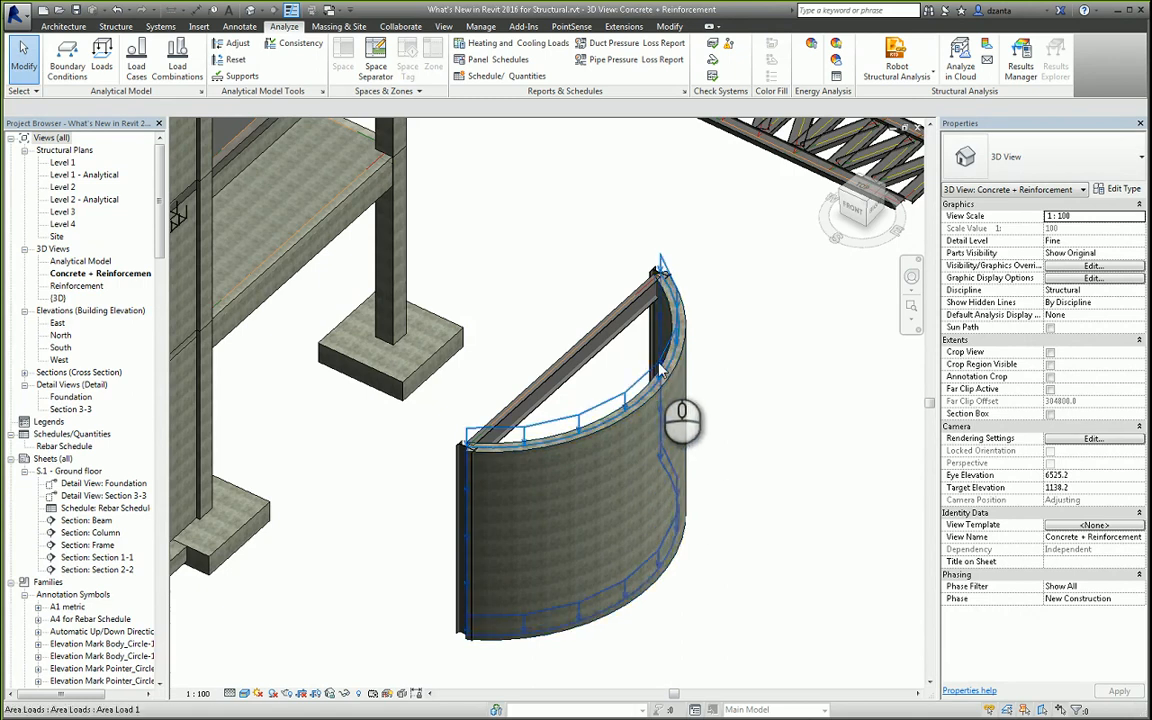
Place another Howe Flat Truss with a span of about 5200 mm in front of the upright truss and parallel to it.
middle_click_drag(700, 338, 656, 483)
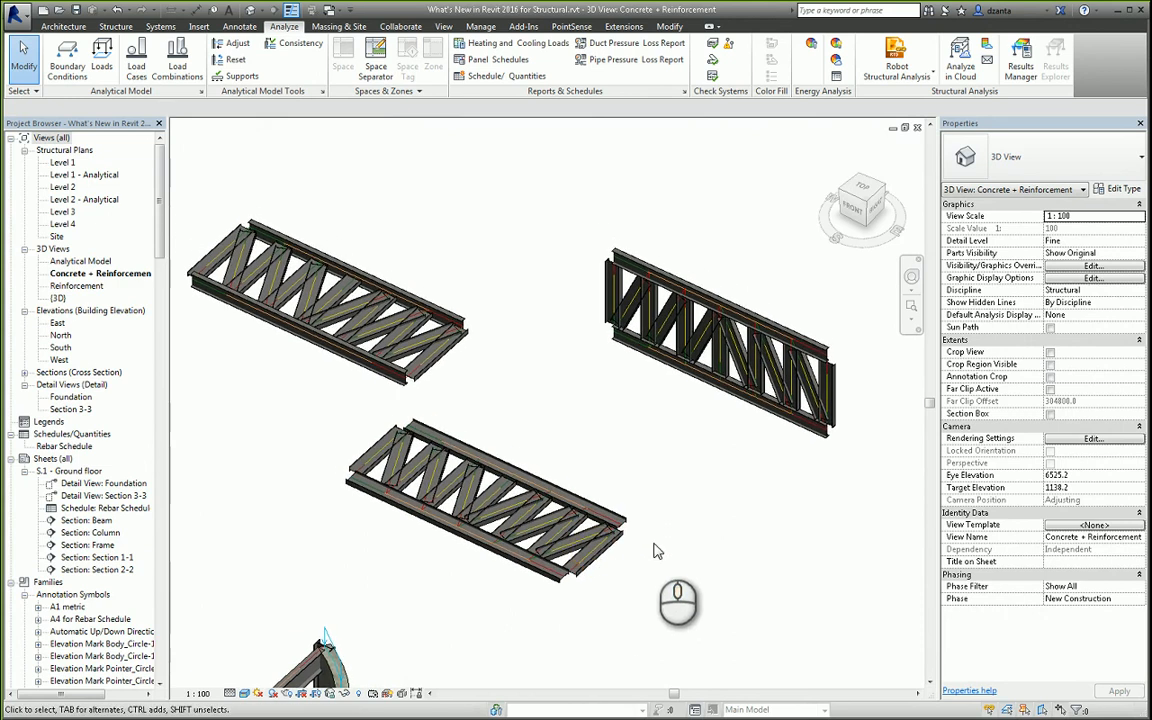
left_click(808, 342)
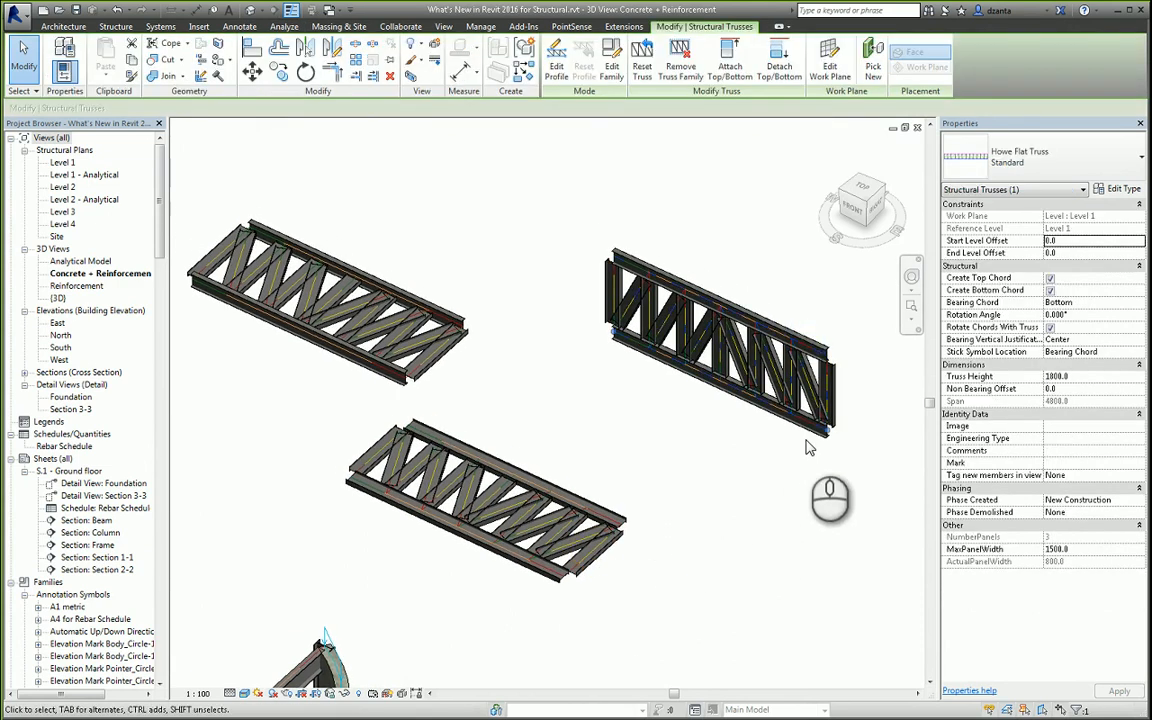
key("c")
key("s")
left_click(599, 406)
left_click(816, 524)
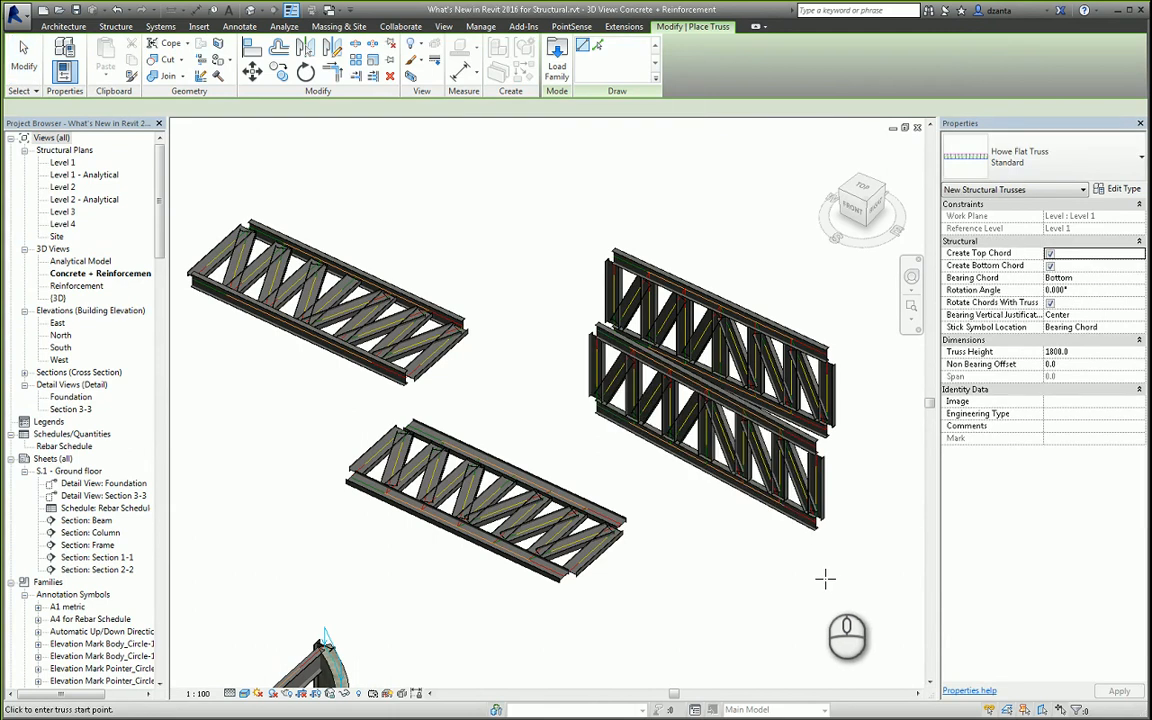
left_click(24, 55)
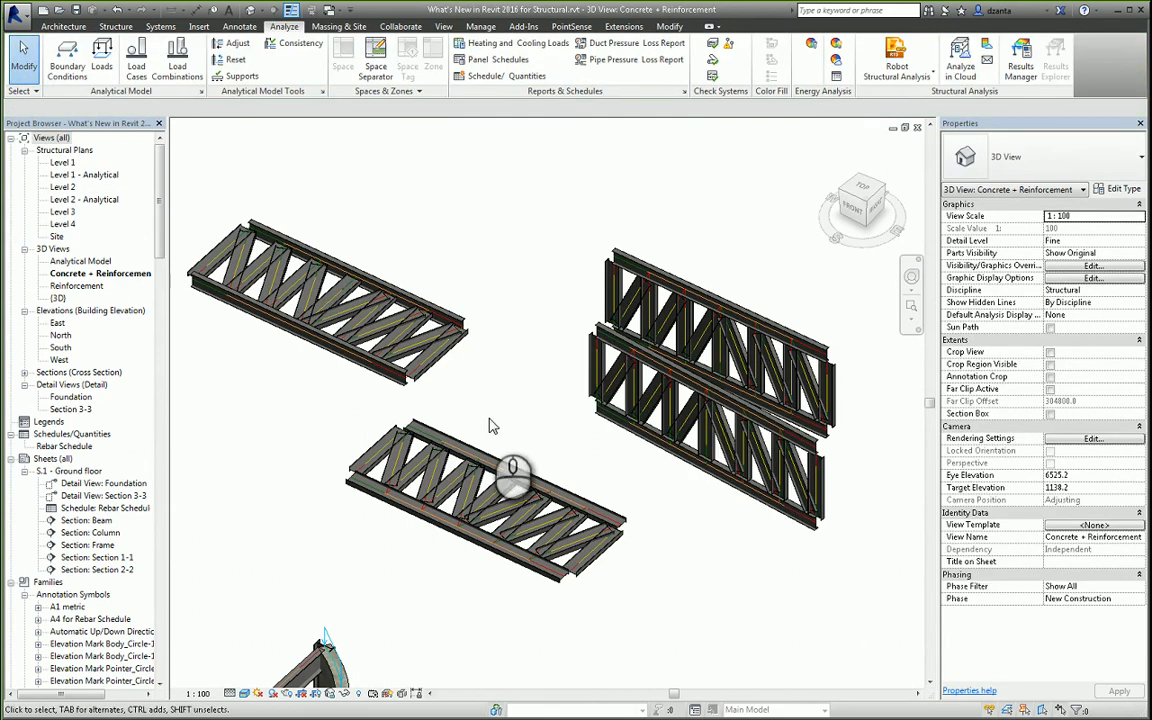
Set the Rotation Angle of the newly placed upright truss to 90°.
left_click(670, 450)
left_click(548, 458)
left_click(518, 483)
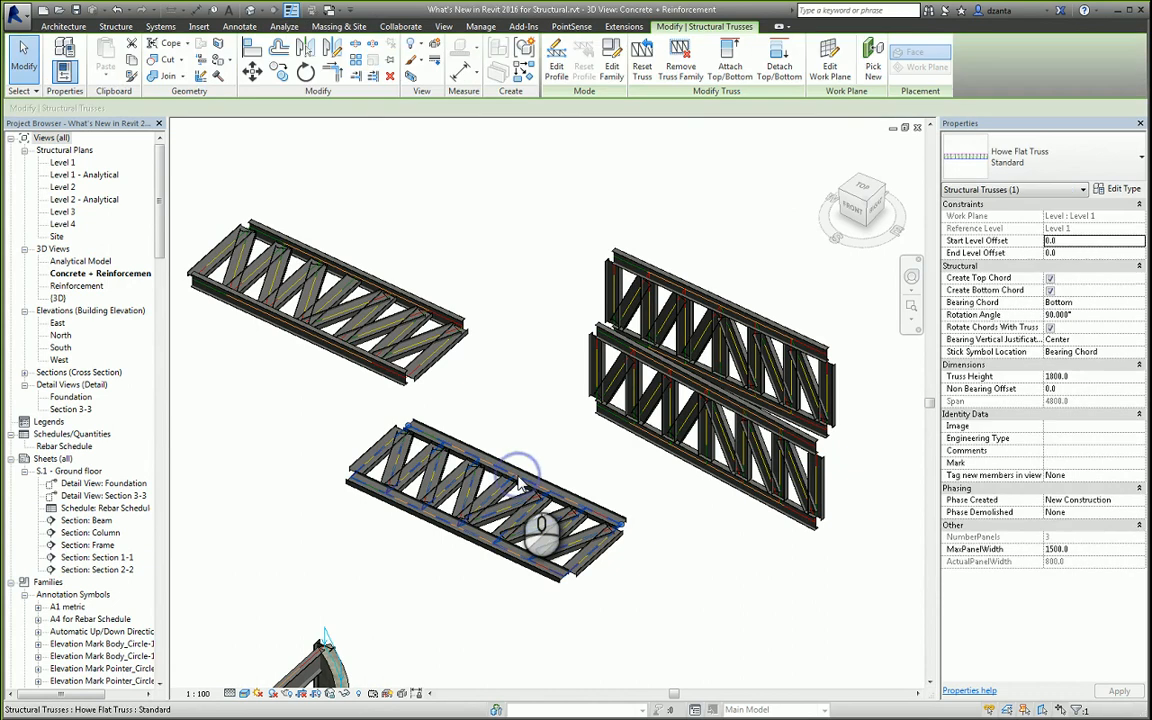
left_click(663, 508)
left_click(676, 442)
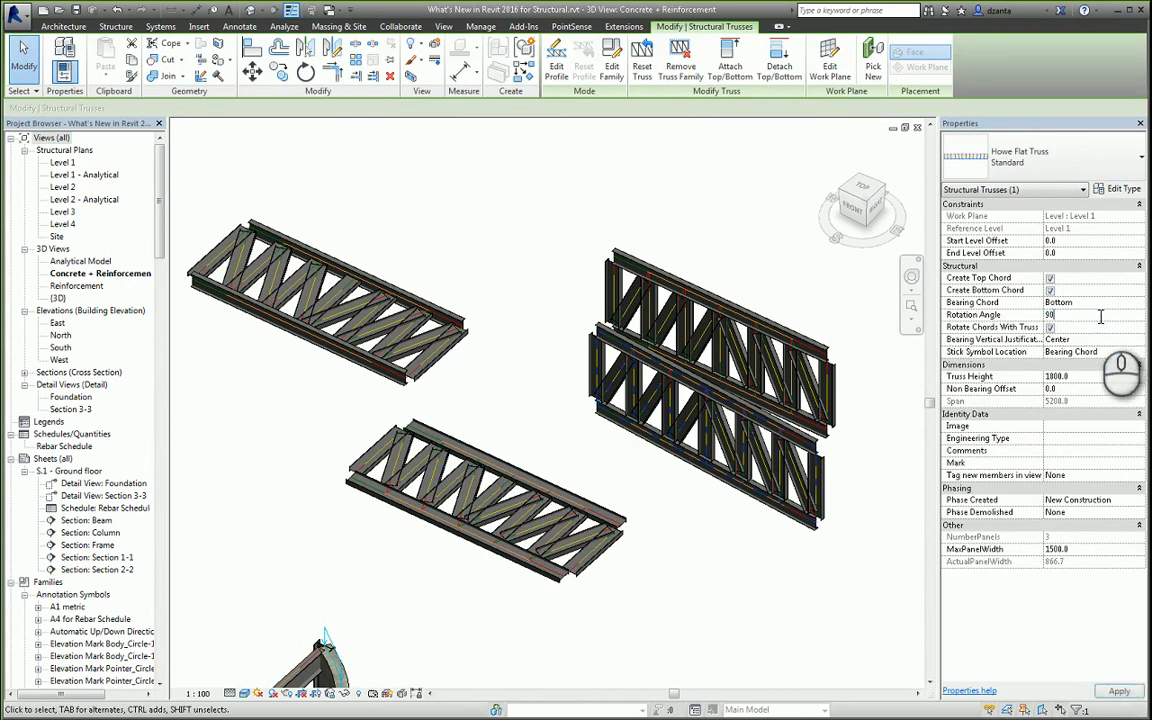
left_click(540, 208)
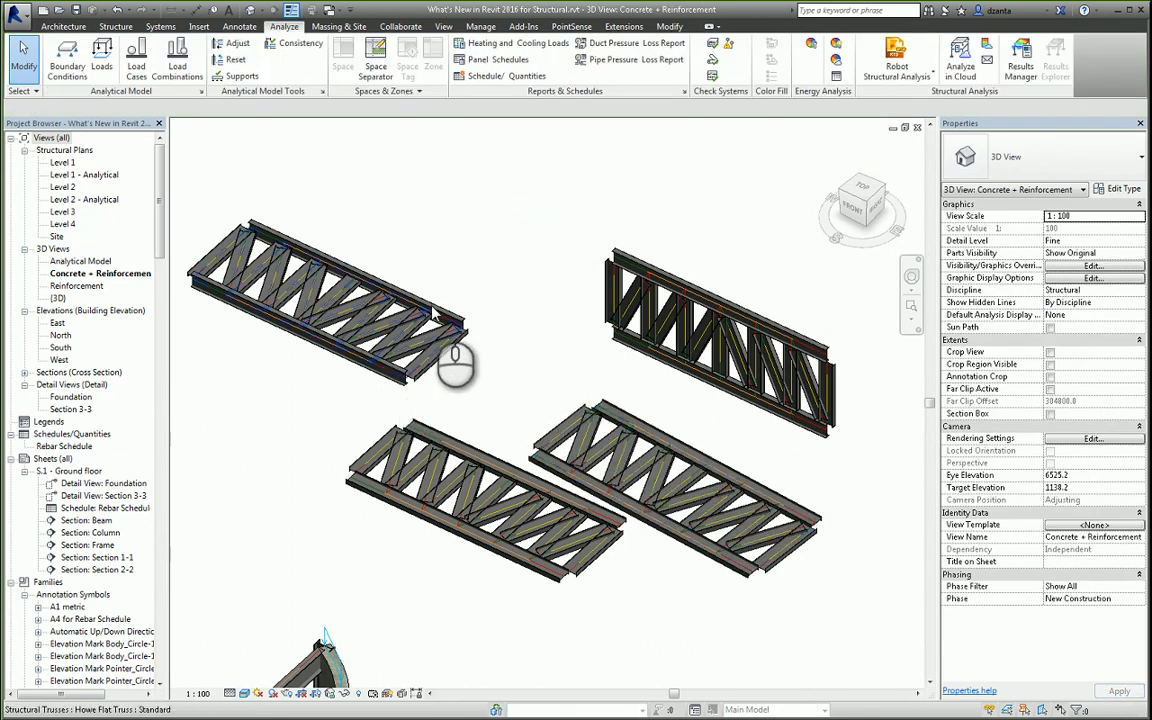
Turn off Rotate Chords With Truss for the new 90° rotated truss.
left_click(540, 422)
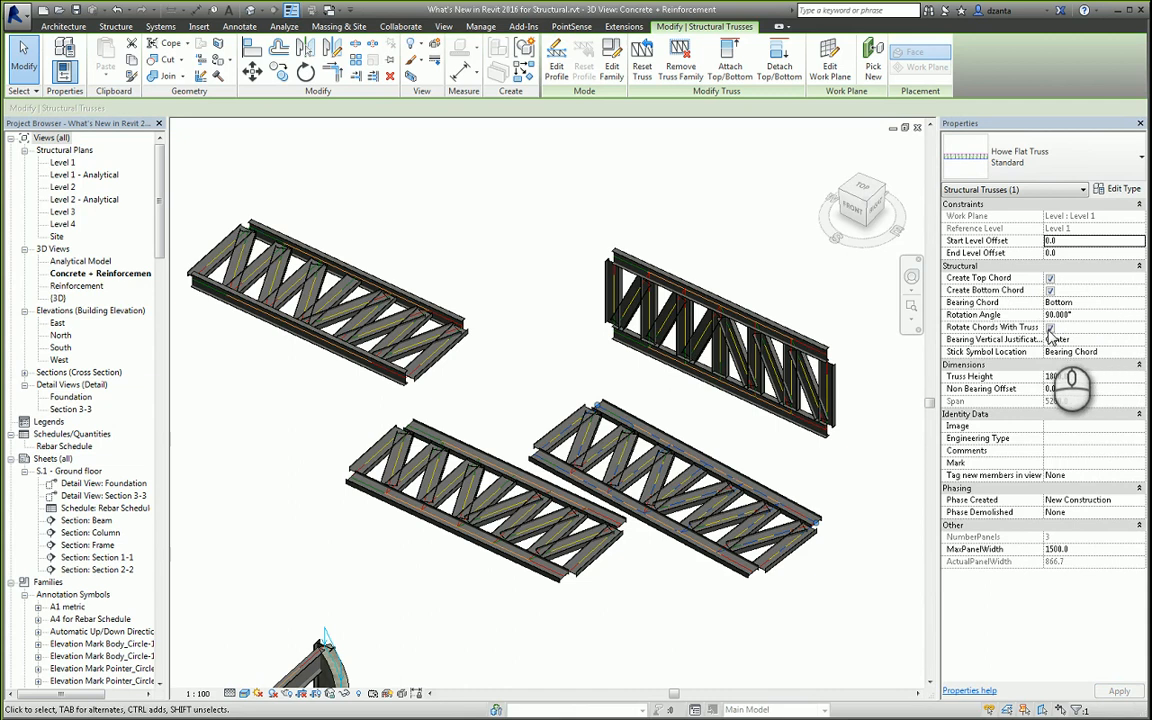
left_click(1050, 328)
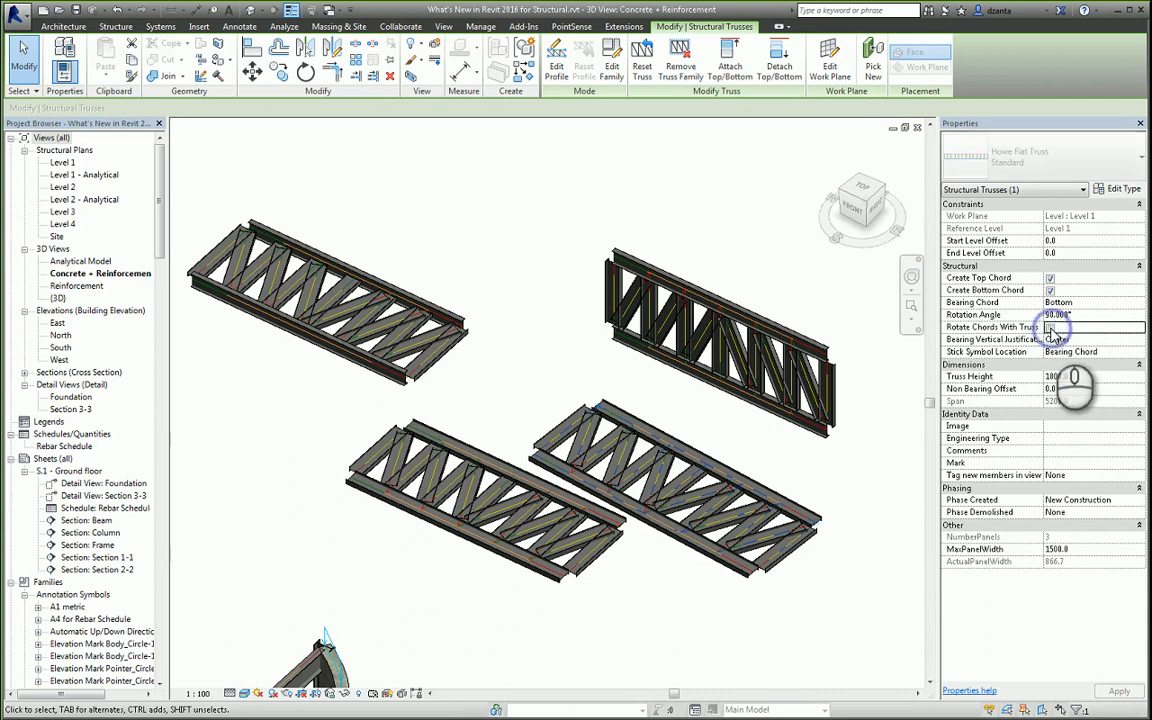
left_click(707, 230)
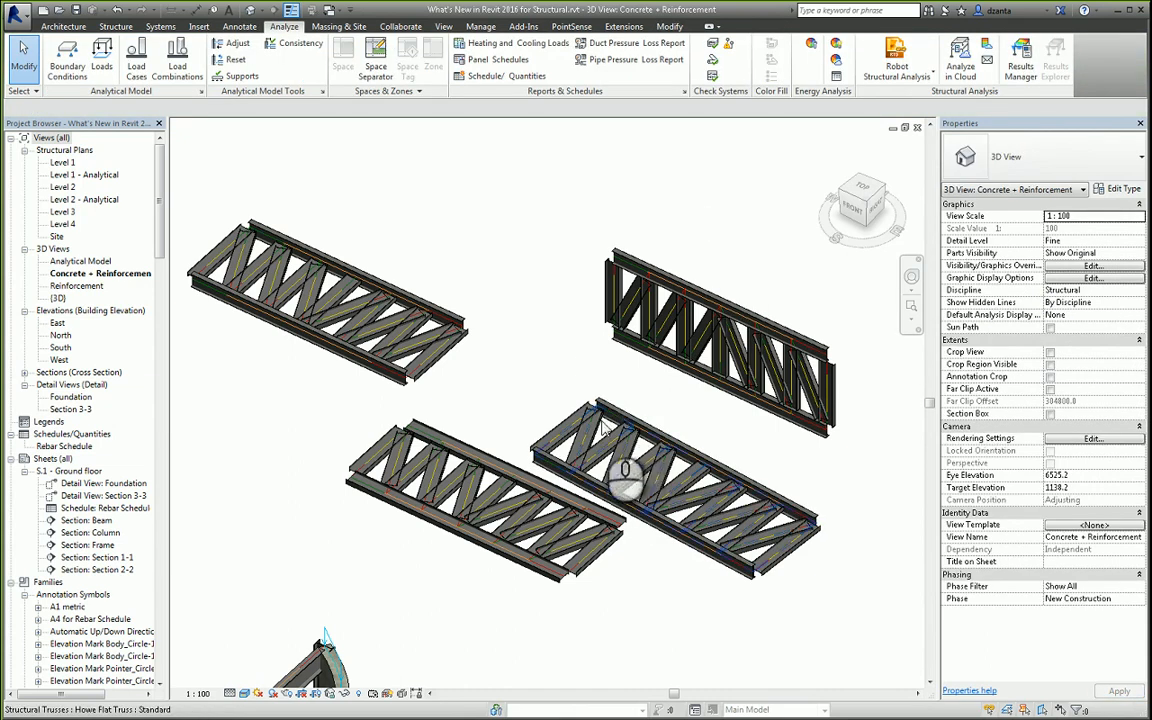